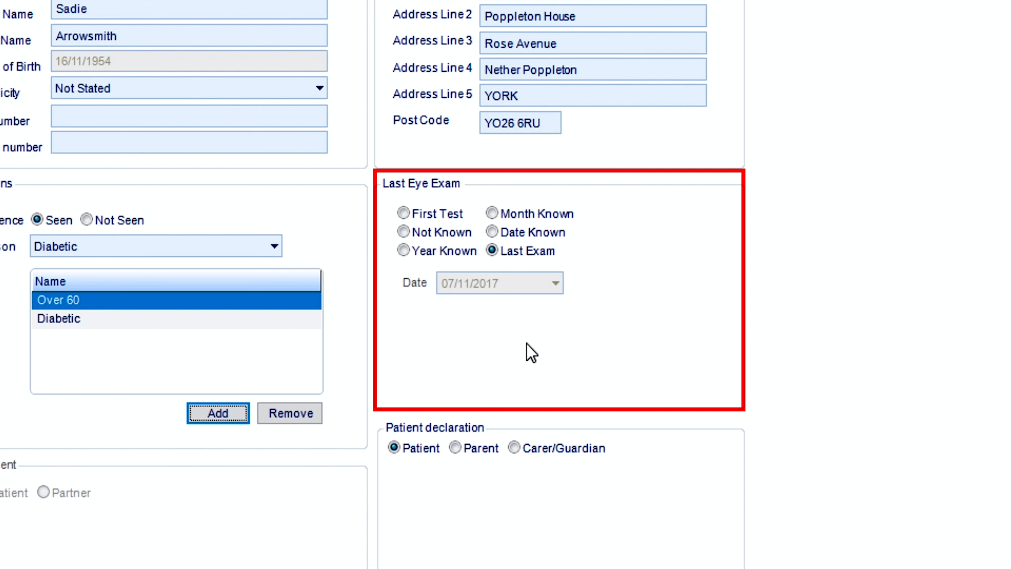
# - Set the last eye exam on the NHS voucher to Not Known
pyautogui.click(516, 239)
pyautogui.click(554, 283)
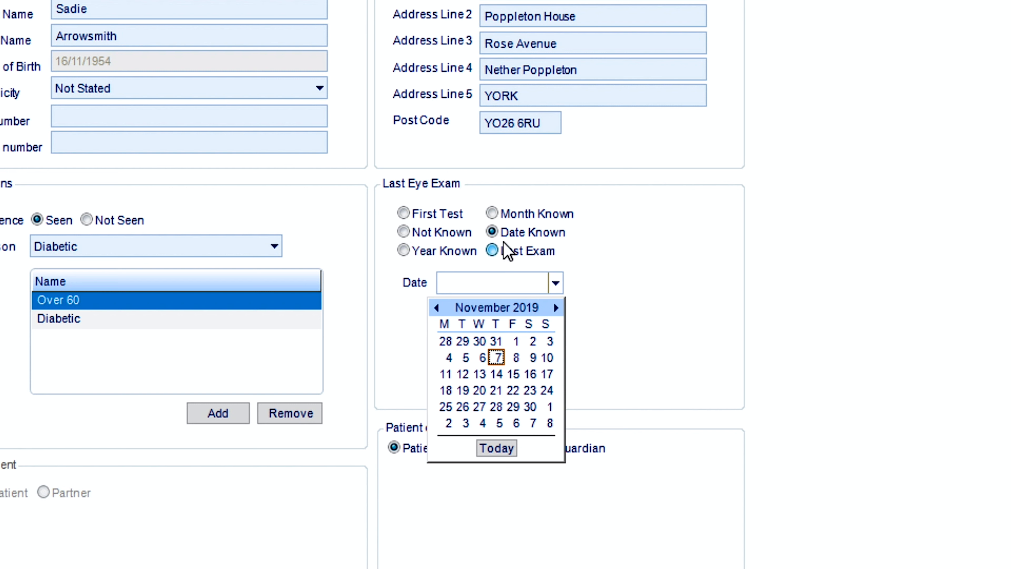
pyautogui.click(468, 236)
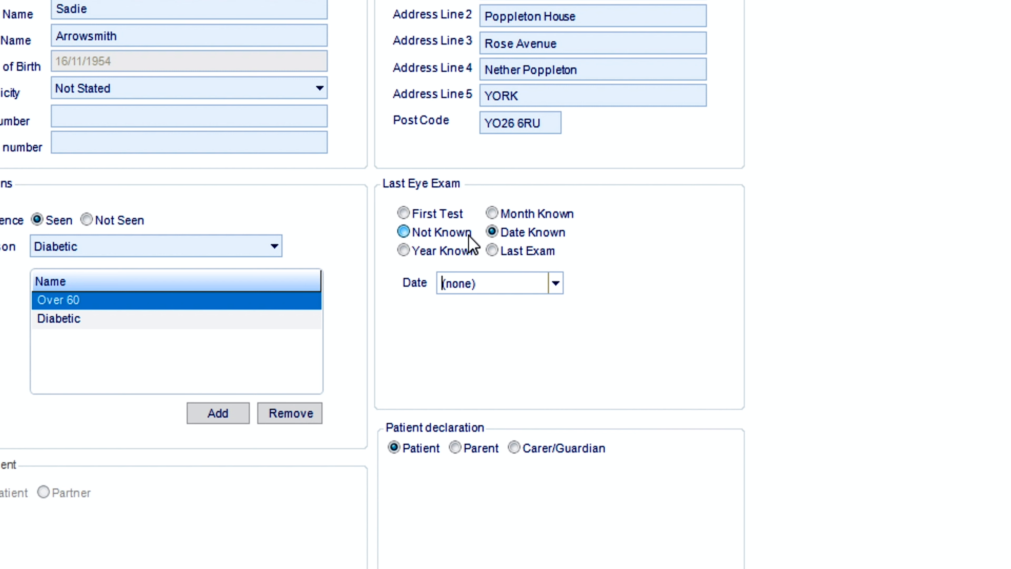
pyautogui.click(467, 234)
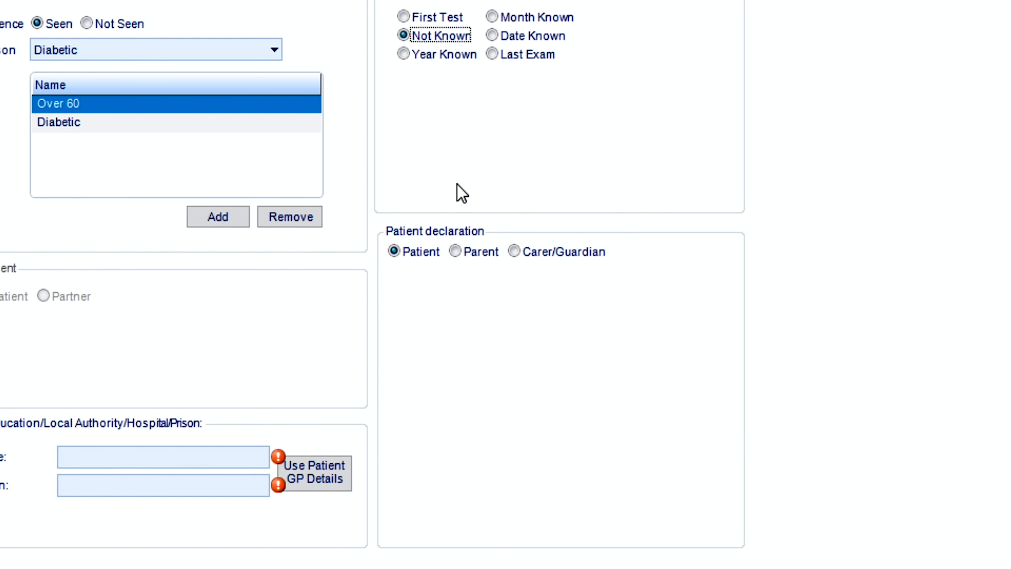
pyautogui.click(462, 257)
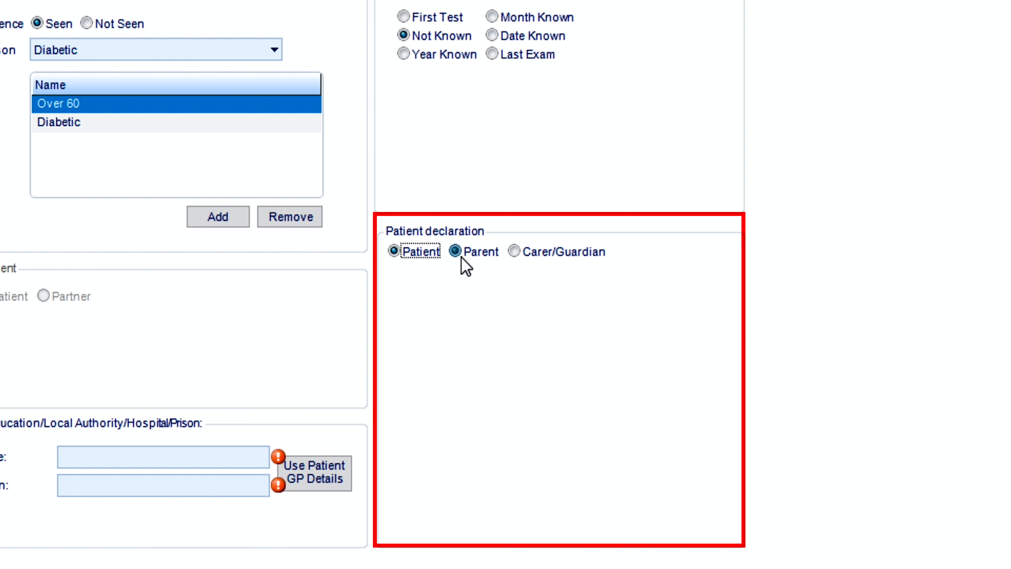
pyautogui.click(515, 257)
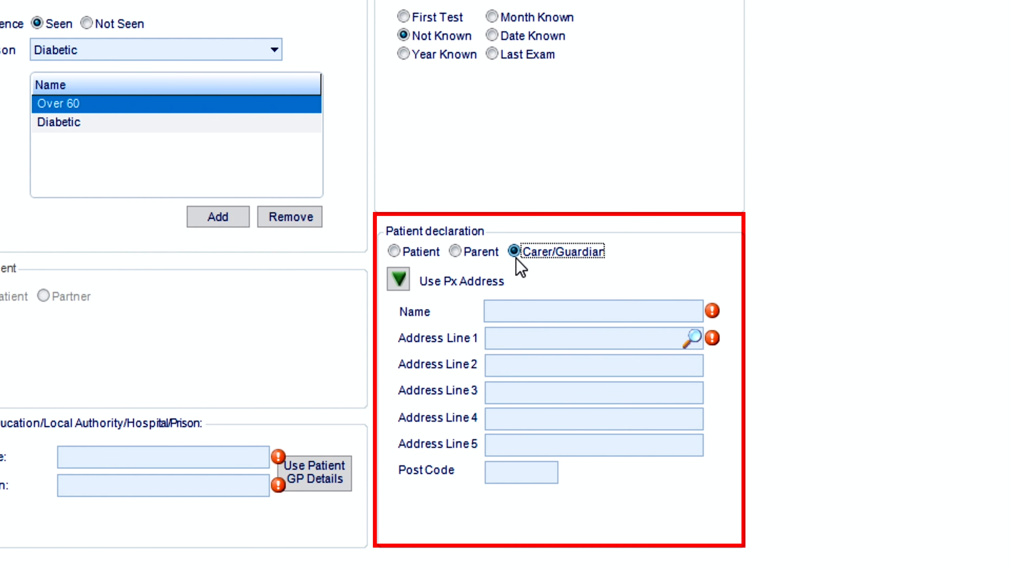
pyautogui.click(434, 257)
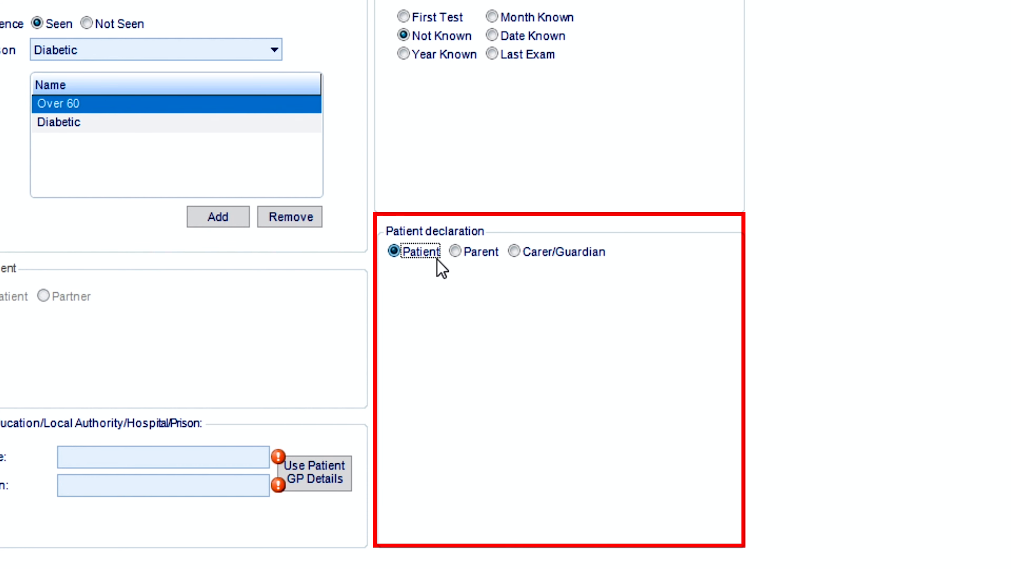
# - Enter the GP name Haxby Group and the town York, and save and close the NHS voucher
pyautogui.click(519, 373)
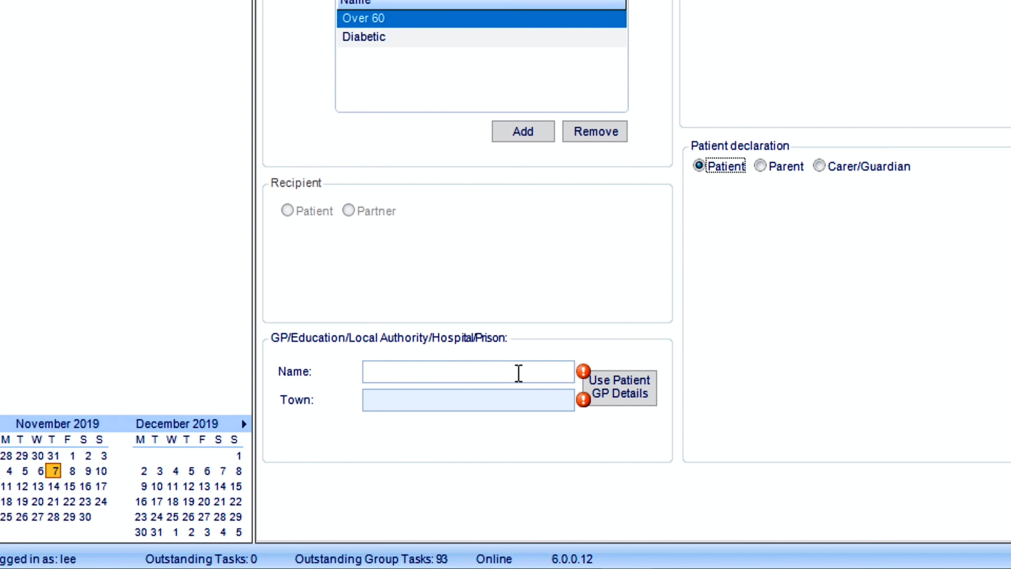
pyautogui.write('Haxby Group')
pyautogui.click(508, 406)
pyautogui.write('York')
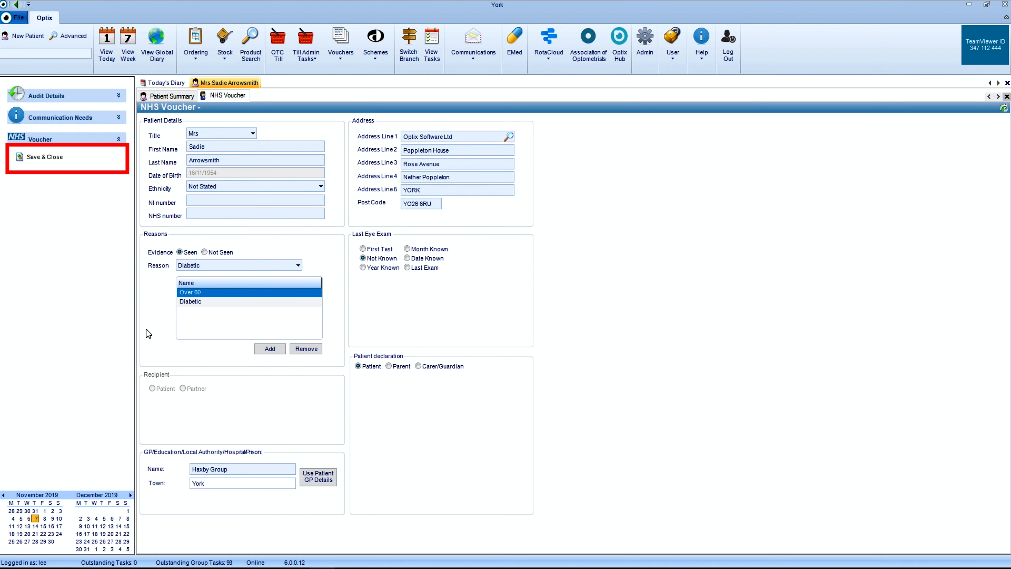
pyautogui.click(45, 158)
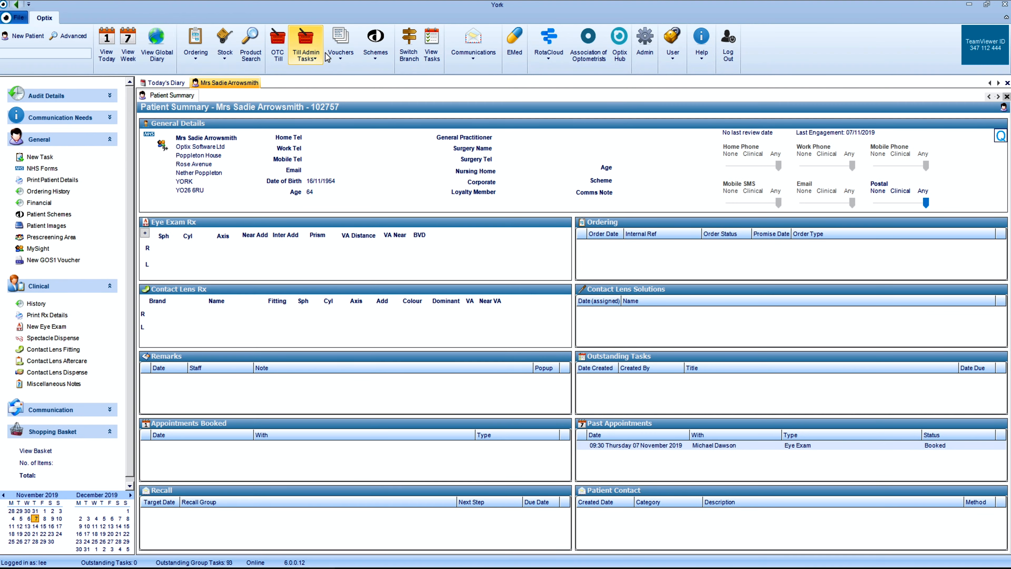
# - Open the list of English eGOS vouchers and select the new unsigned GOS1 voucher of the current patient
pyautogui.click(340, 46)
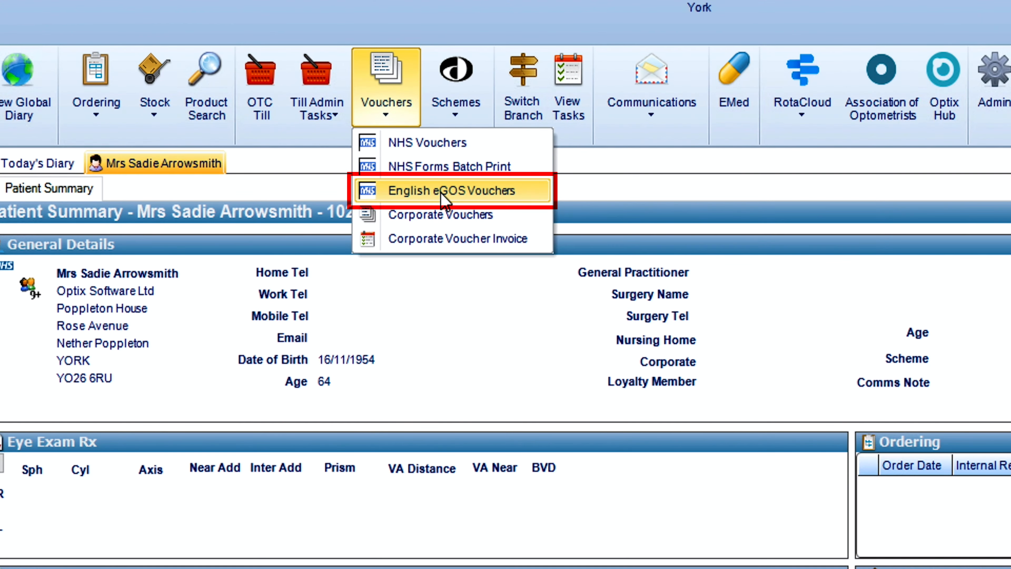
pyautogui.click(445, 198)
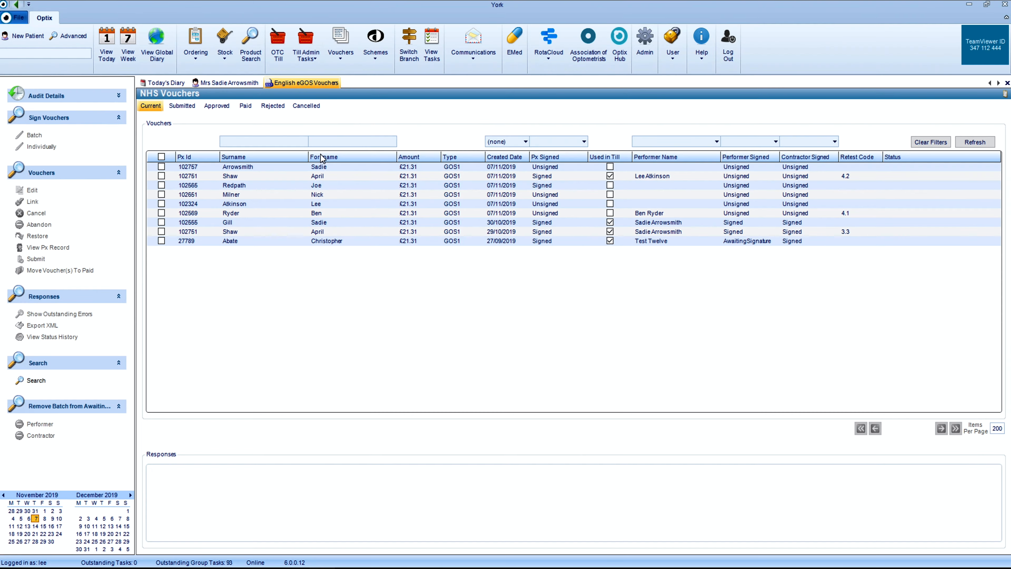
pyautogui.click(326, 168)
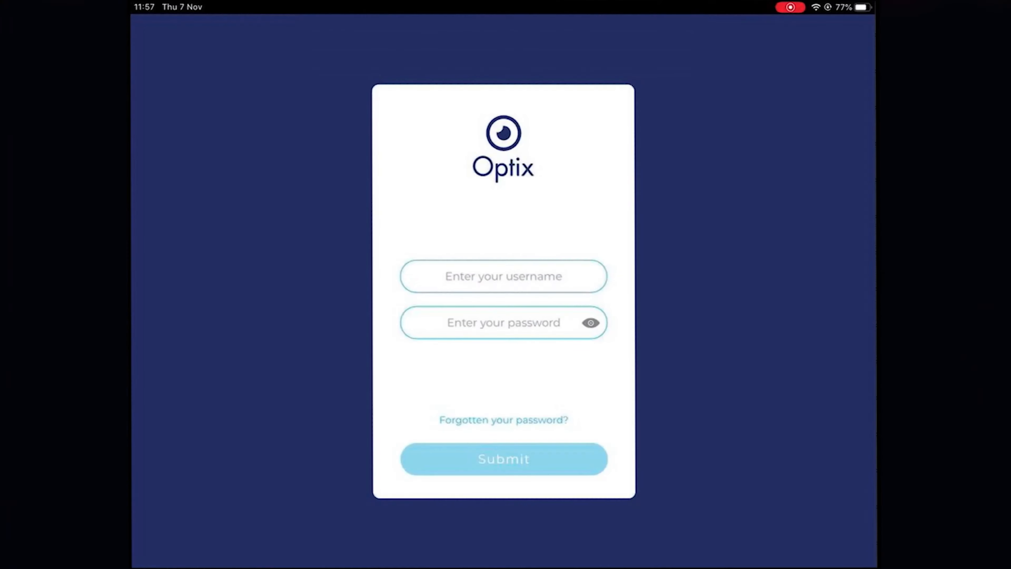
# - Sign in to Optix on the tablet with the staff username and account password
pyautogui.click(503, 276)
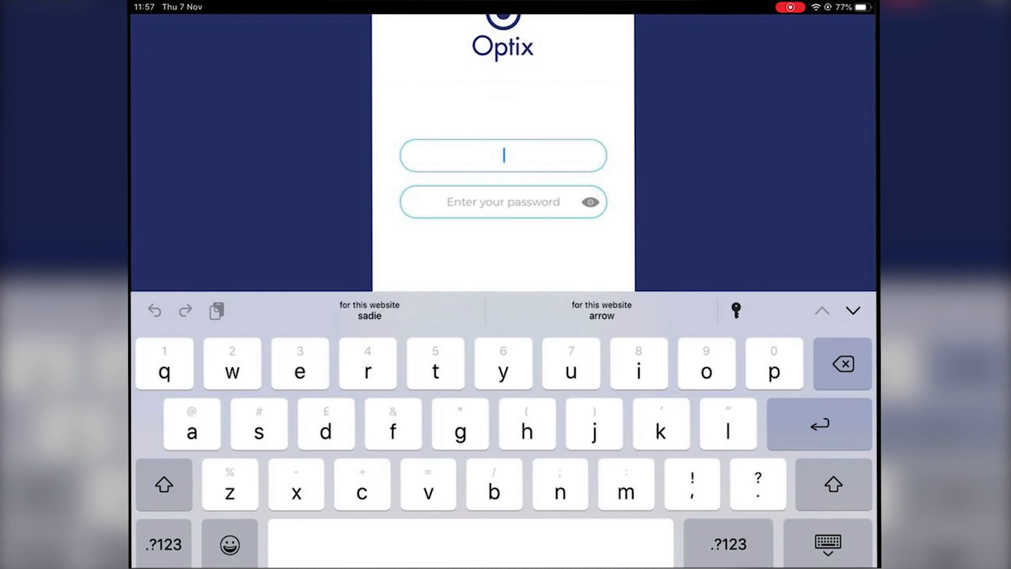
pyautogui.write('lisa')
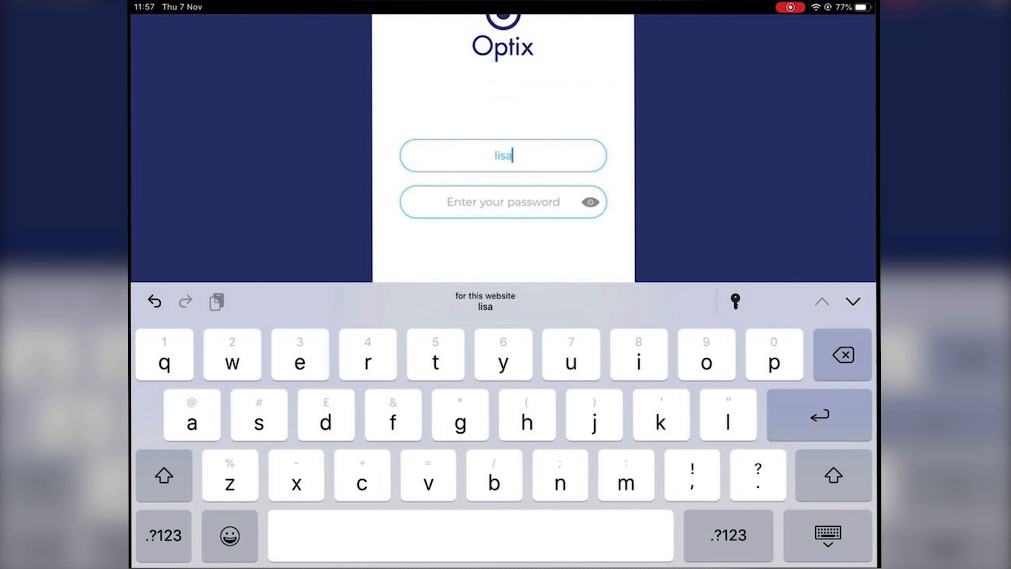
pyautogui.click(503, 202)
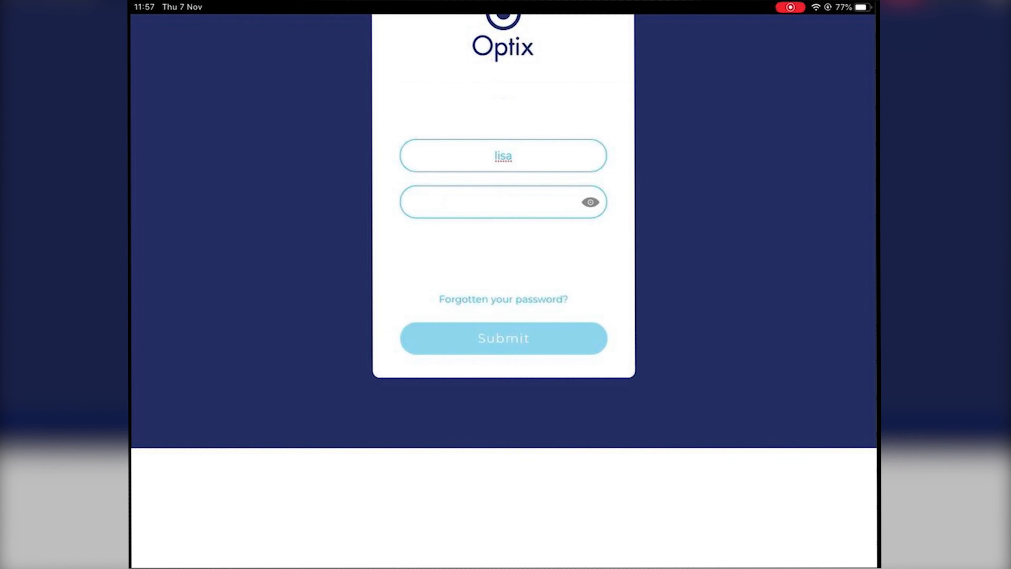
pyautogui.write('optix123')
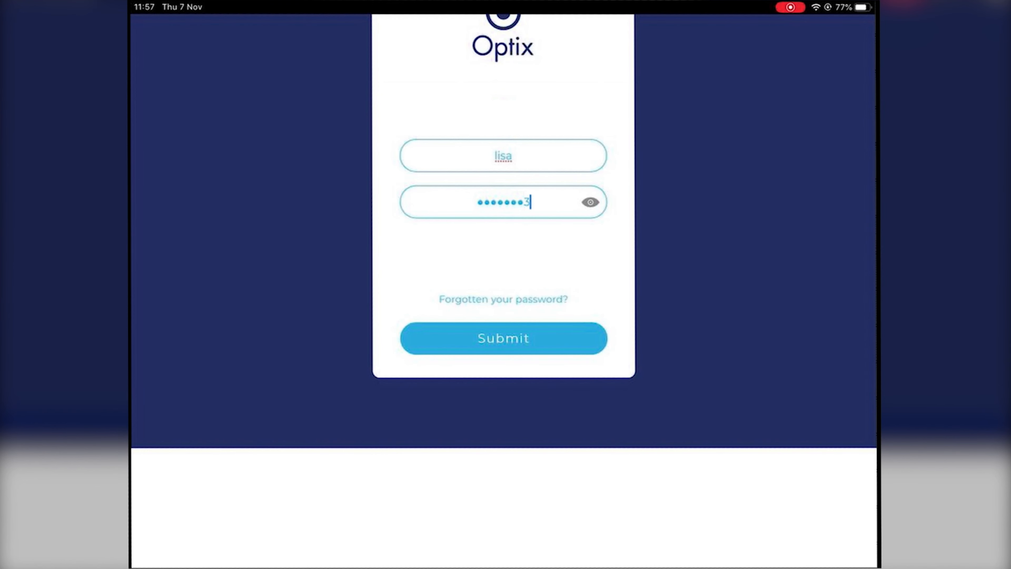
pyautogui.write('!')
pyautogui.click(560, 339)
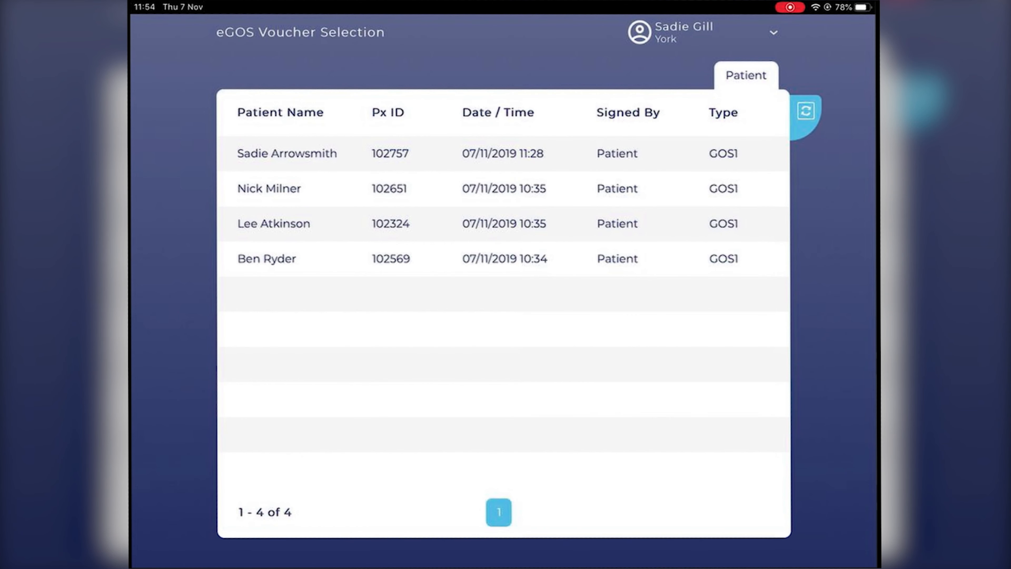
# - Confirm the patient's GOS1 voucher dated 07/11/2019 11:28 on the tablet and submit it with the patient's handwritten signature
pyautogui.click(286, 153)
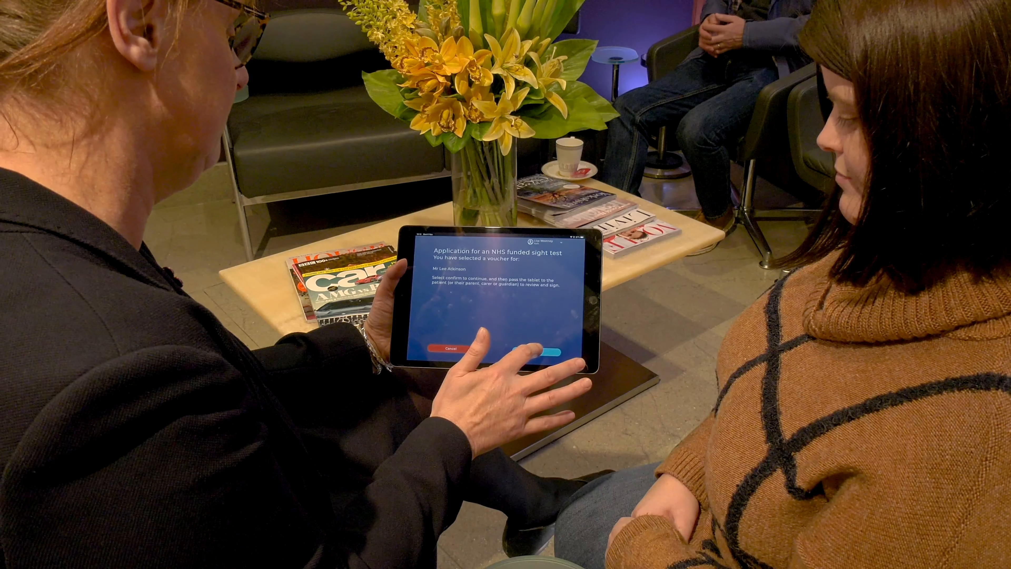
pyautogui.click(537, 351)
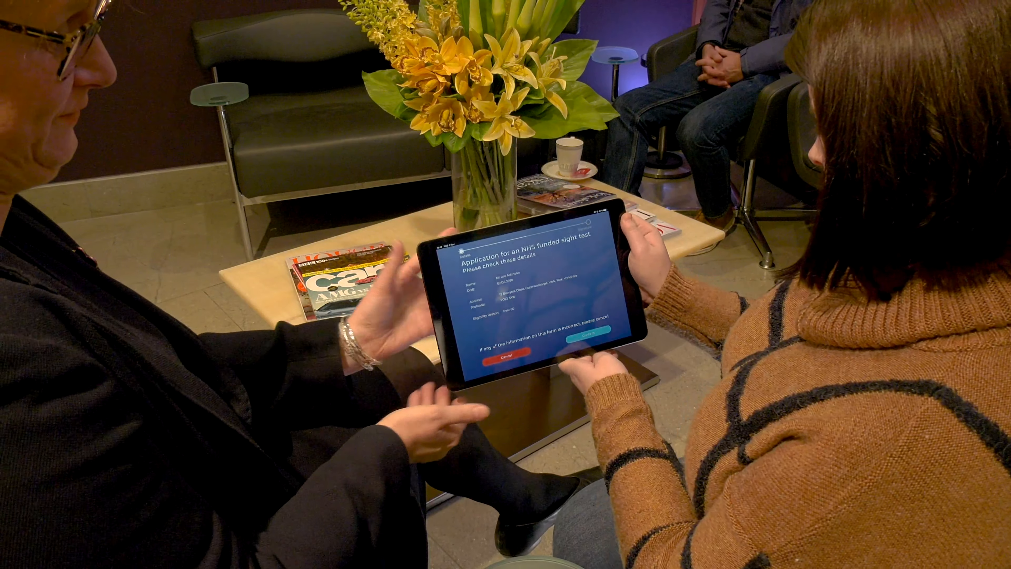
pyautogui.click(586, 325)
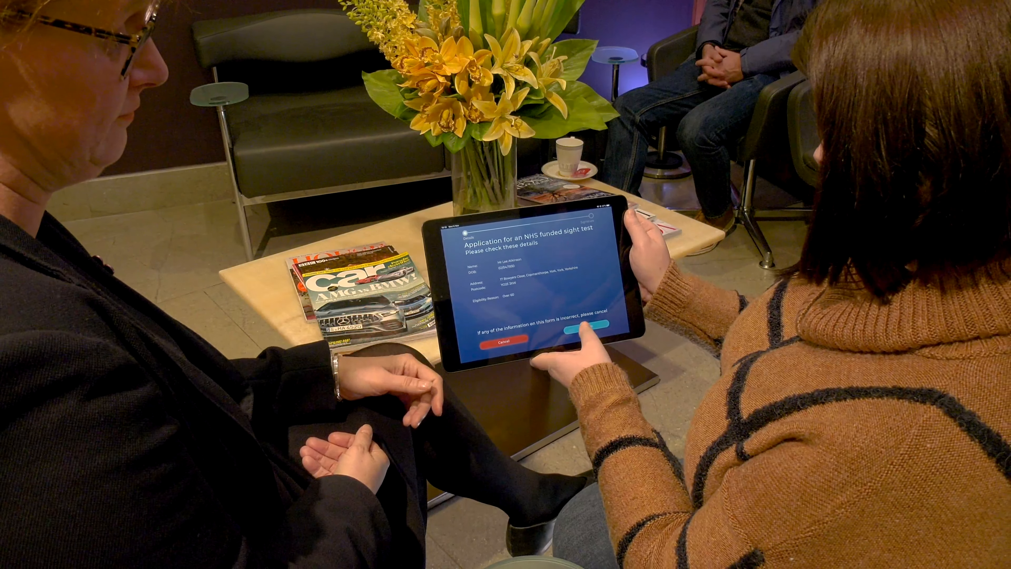
pyautogui.moveTo(507, 294)
pyautogui.mouseDown()
pyautogui.moveTo(487, 305)
pyautogui.moveTo(504, 311)
pyautogui.mouseUp()
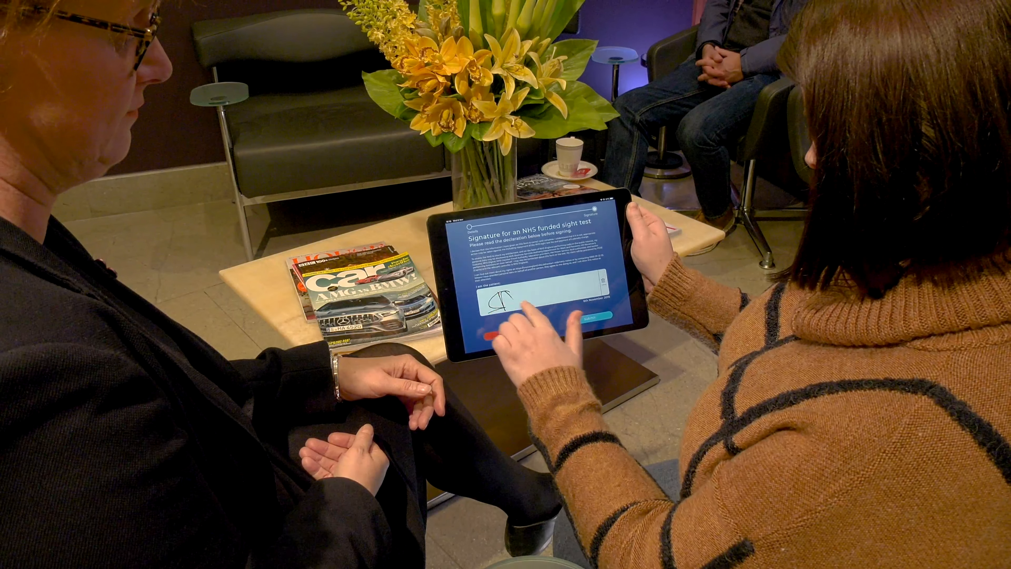
pyautogui.click(589, 314)
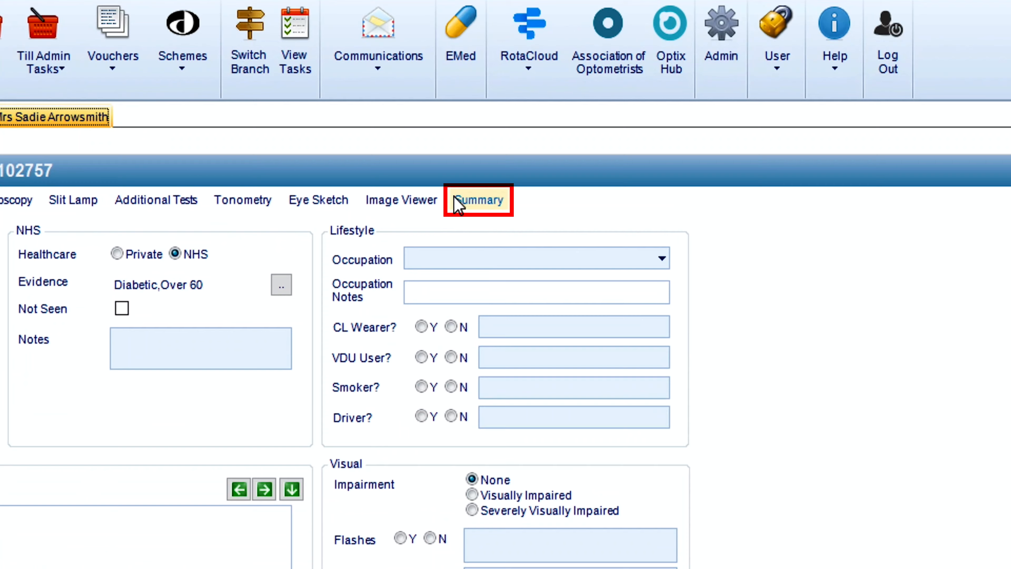
# - Open the voucher declaration from the eye exam summary and set its retest code to 5.1
pyautogui.click(480, 169)
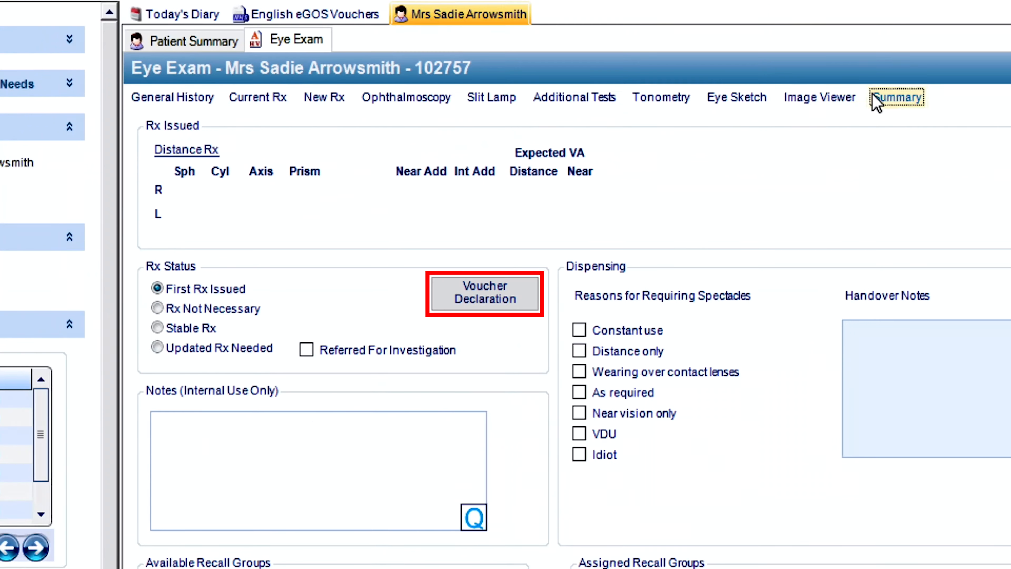
pyautogui.click(533, 294)
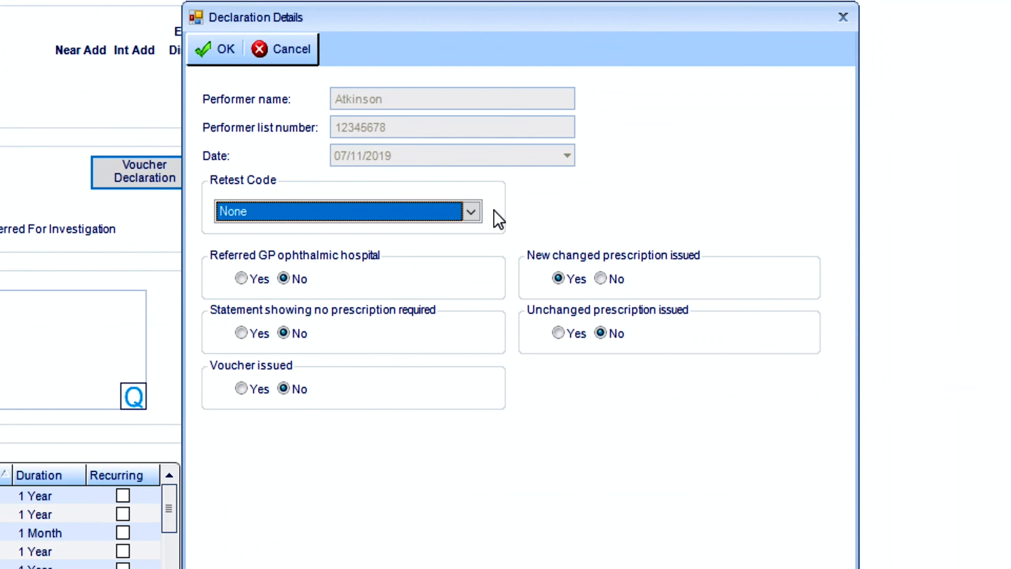
pyautogui.click(478, 217)
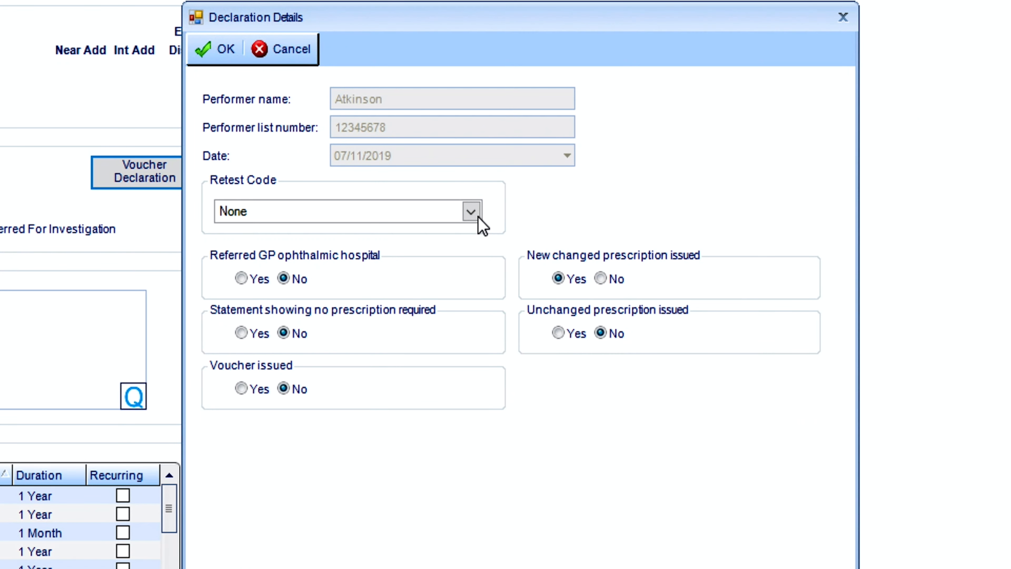
pyautogui.click(505, 424)
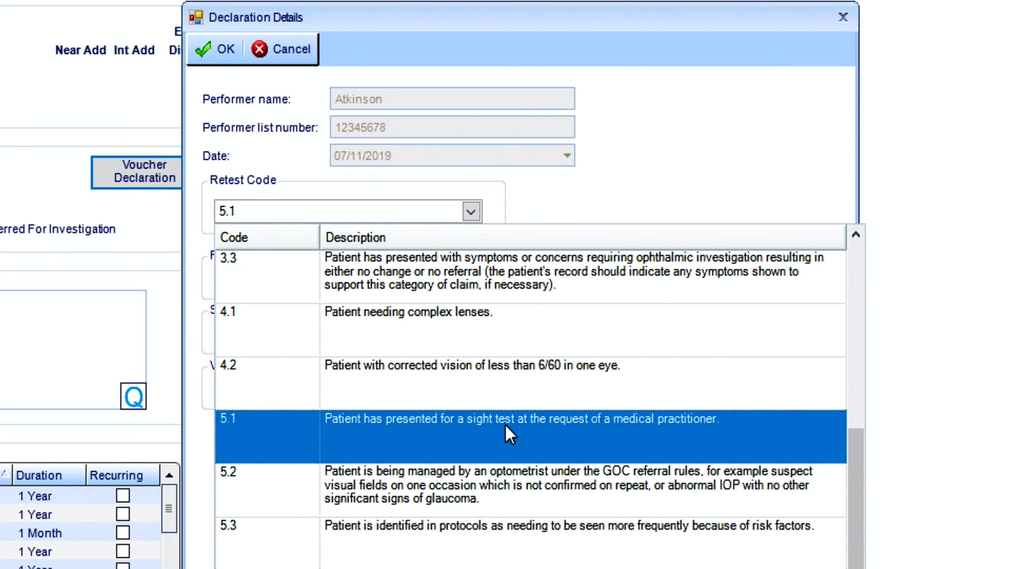
pyautogui.click(506, 425)
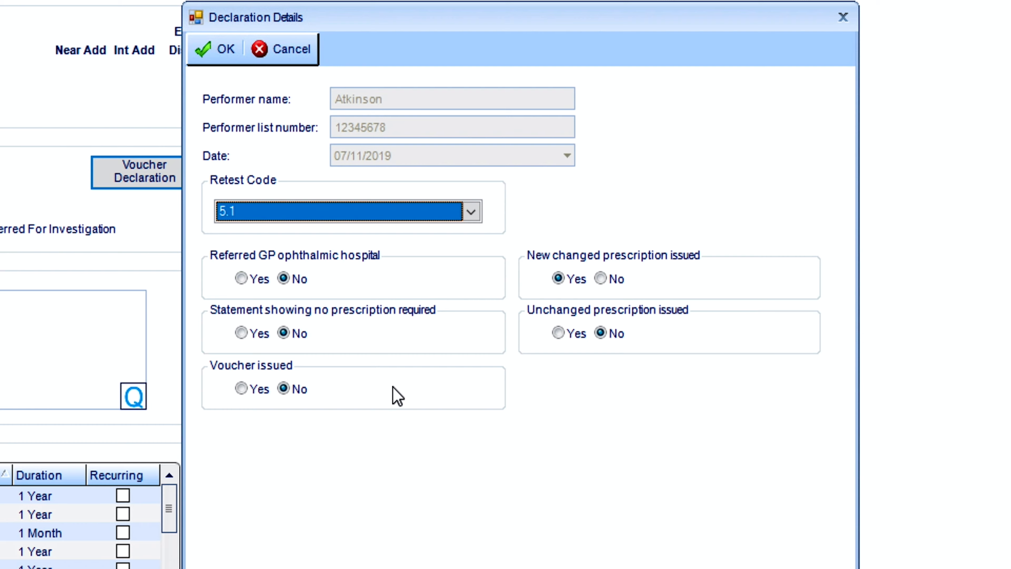
# - Set the statement showing no prescription required to Yes, accept the declaration and save the eye exam, returning to the English eGOS vouchers
pyautogui.click(241, 333)
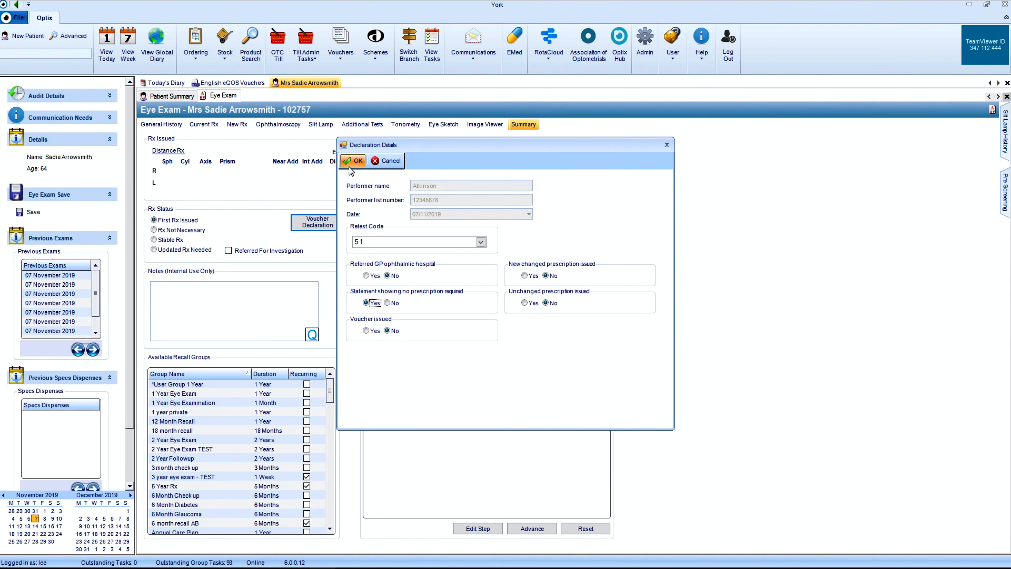
pyautogui.click(208, 60)
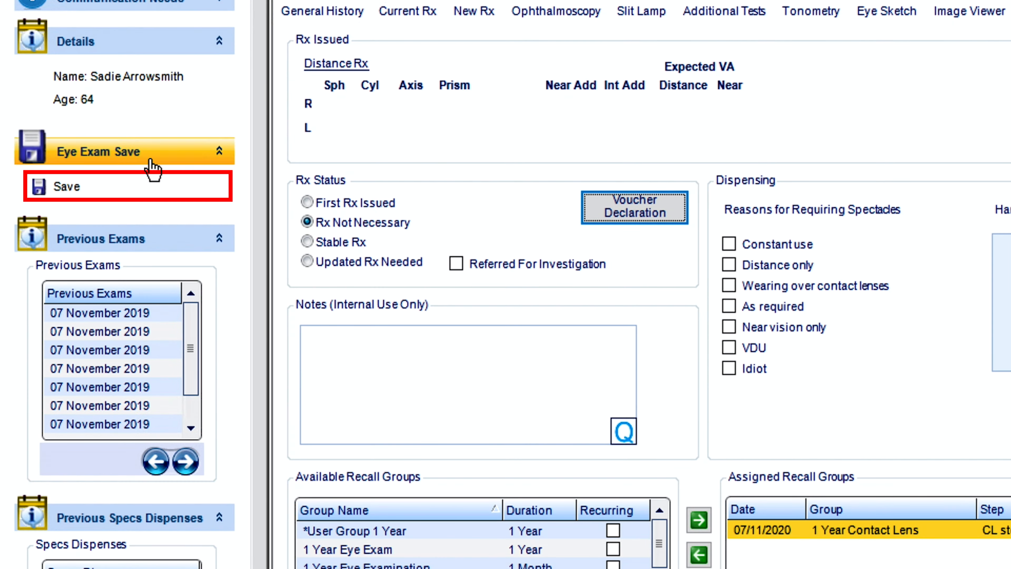
pyautogui.click(72, 190)
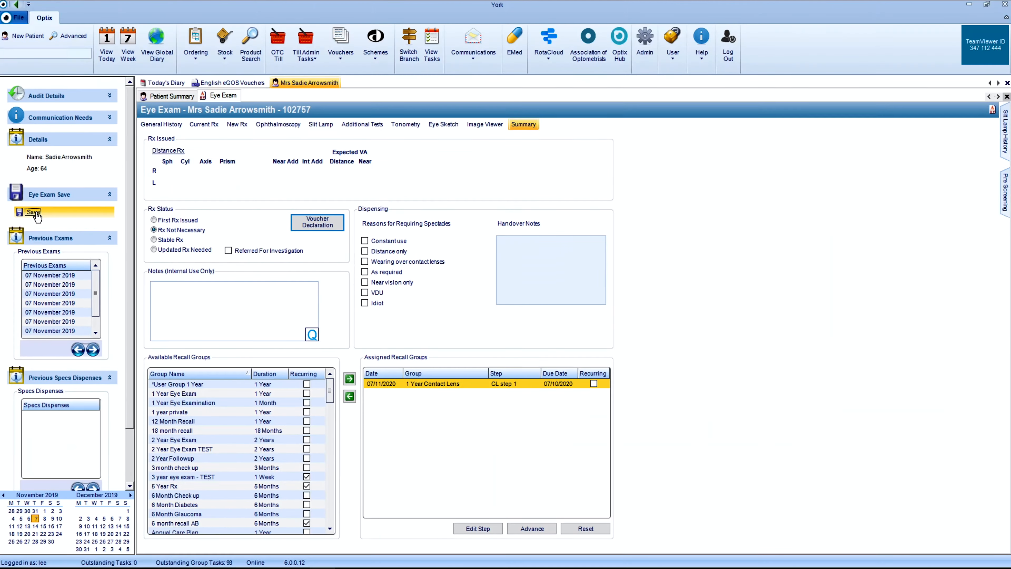
pyautogui.click(211, 84)
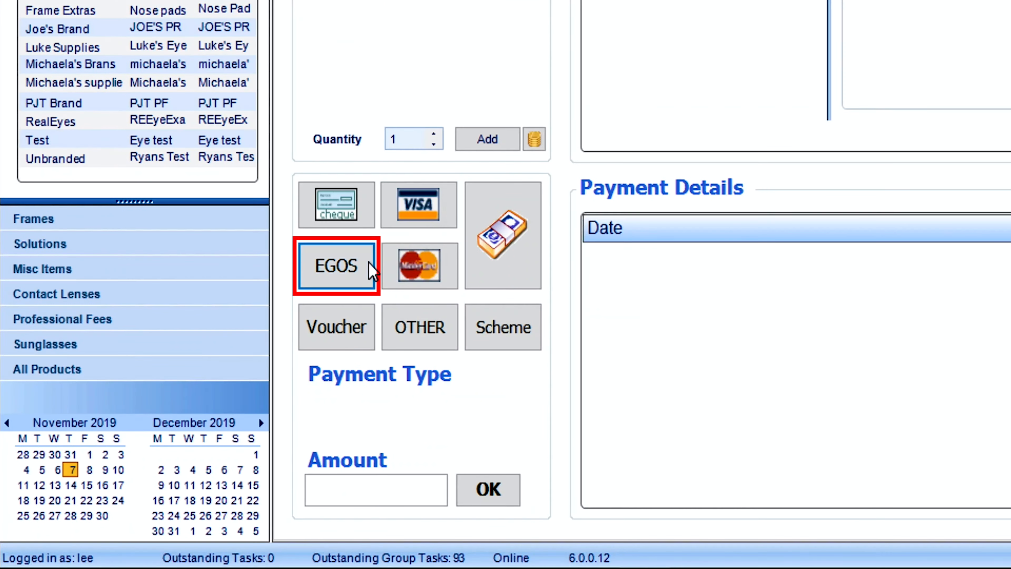
# - Pay for the NHS Sight test in the till with the patient's signed GOS1 eGOS voucher of £21.31
pyautogui.click(370, 266)
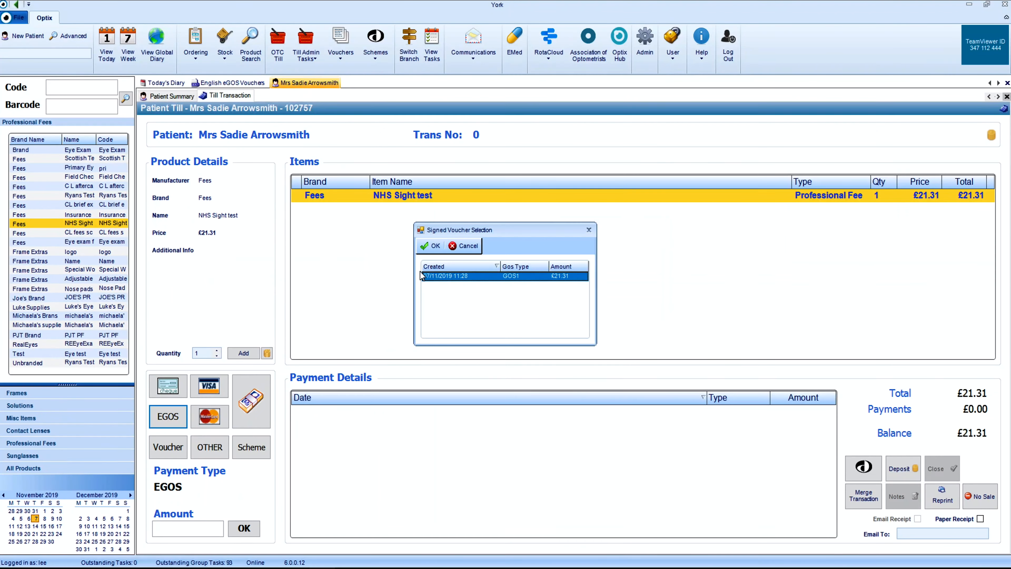
pyautogui.click(430, 246)
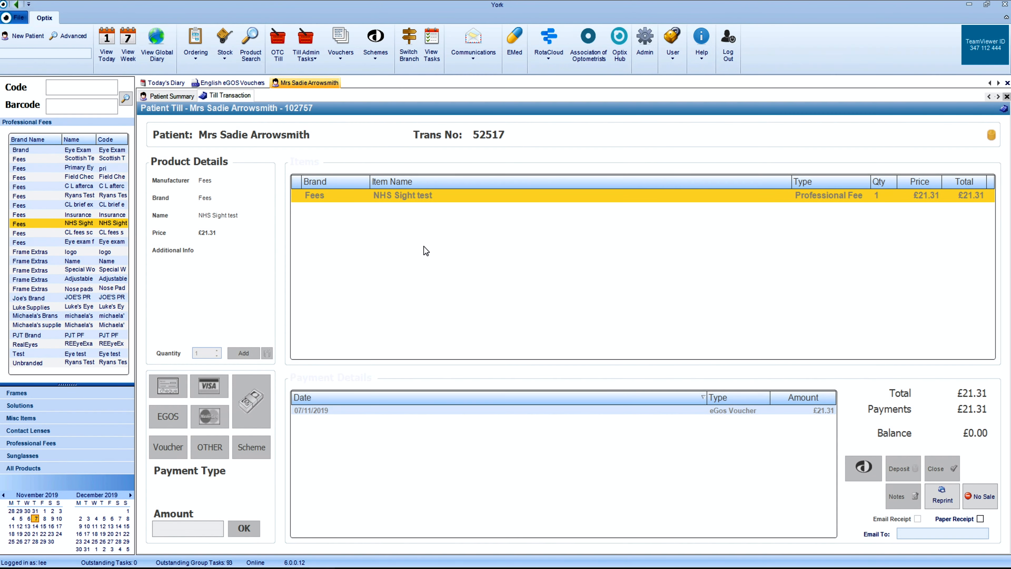
# - Check the performer, signature and retest code details of the patient's GOS1 voucher in the English eGOS voucher list
pyautogui.click(248, 83)
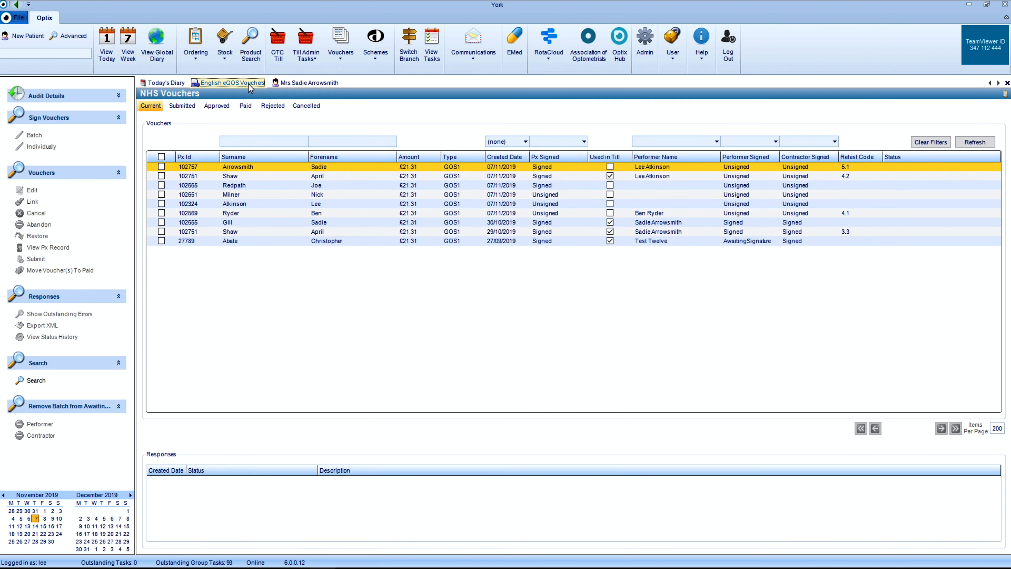
pyautogui.click(696, 168)
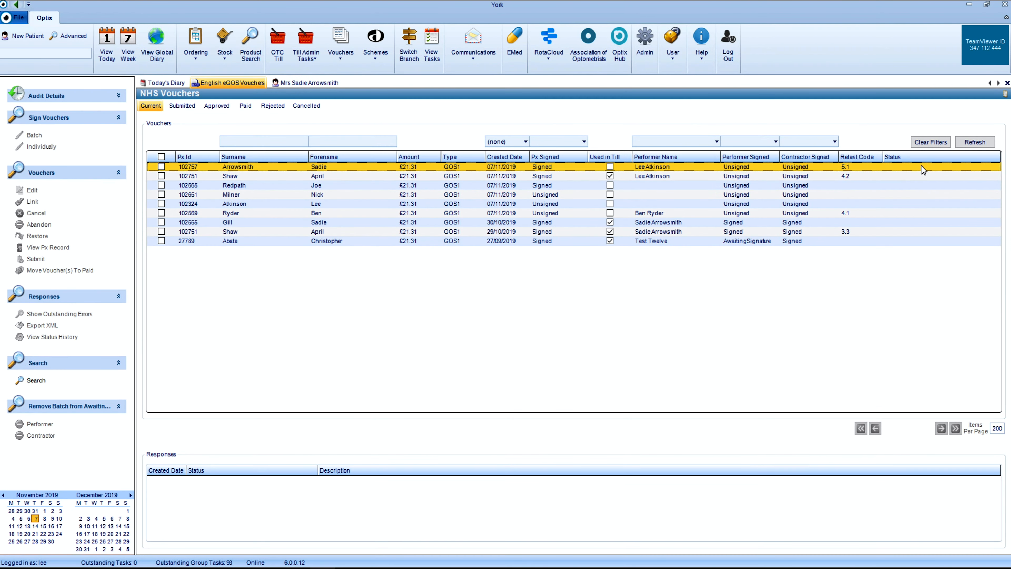
# - Refresh the English eGOS voucher list and check the Used in Till status of the patient's GOS1 voucher
pyautogui.click(974, 142)
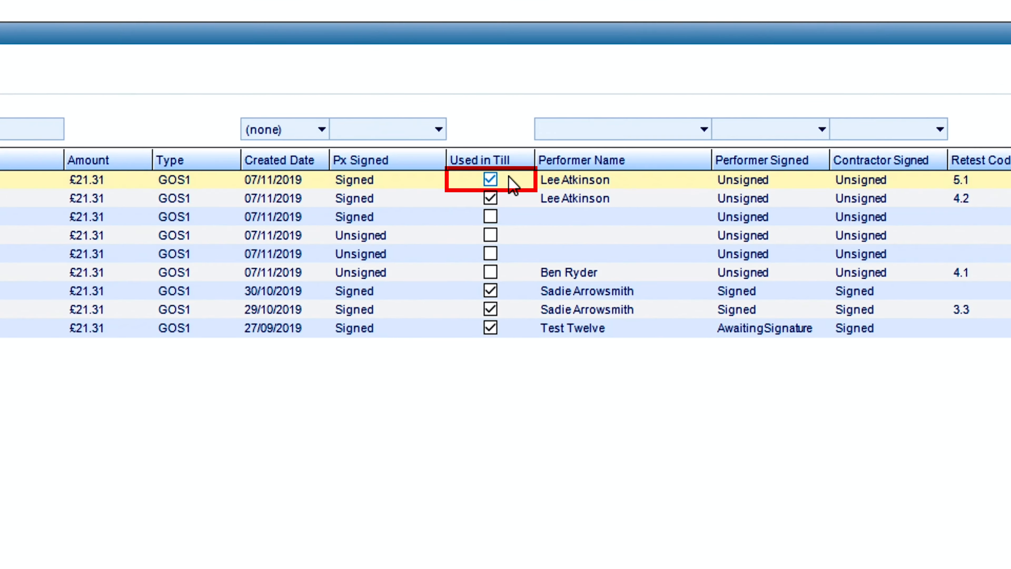
pyautogui.click(513, 186)
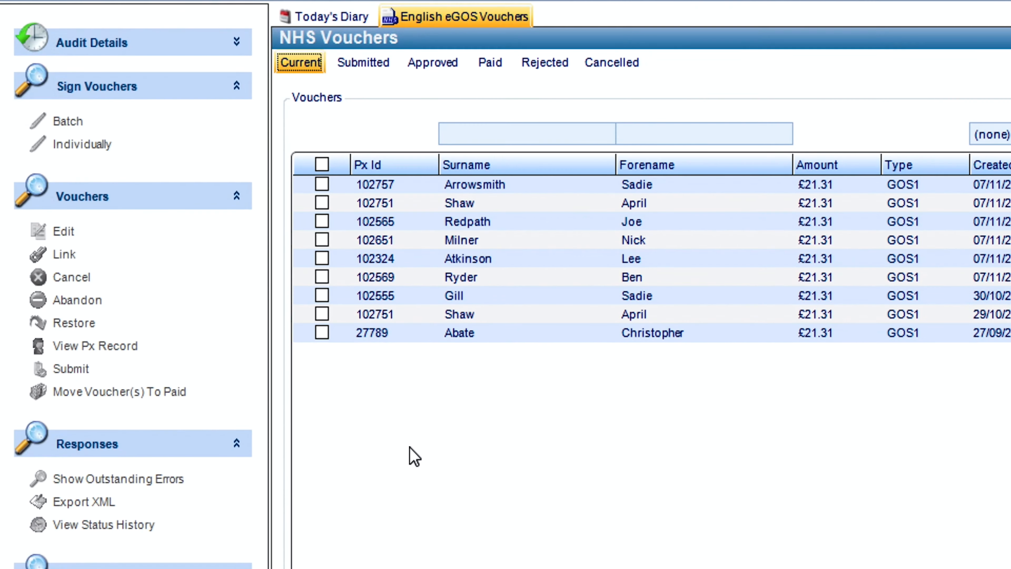
# - Send the first five GOS1 vouchers dated 07/11/2019 for signing as one batch, with both Performer and Contractor as signers
pyautogui.click(322, 185)
pyautogui.click(322, 203)
pyautogui.click(323, 222)
pyautogui.click(322, 239)
pyautogui.click(321, 258)
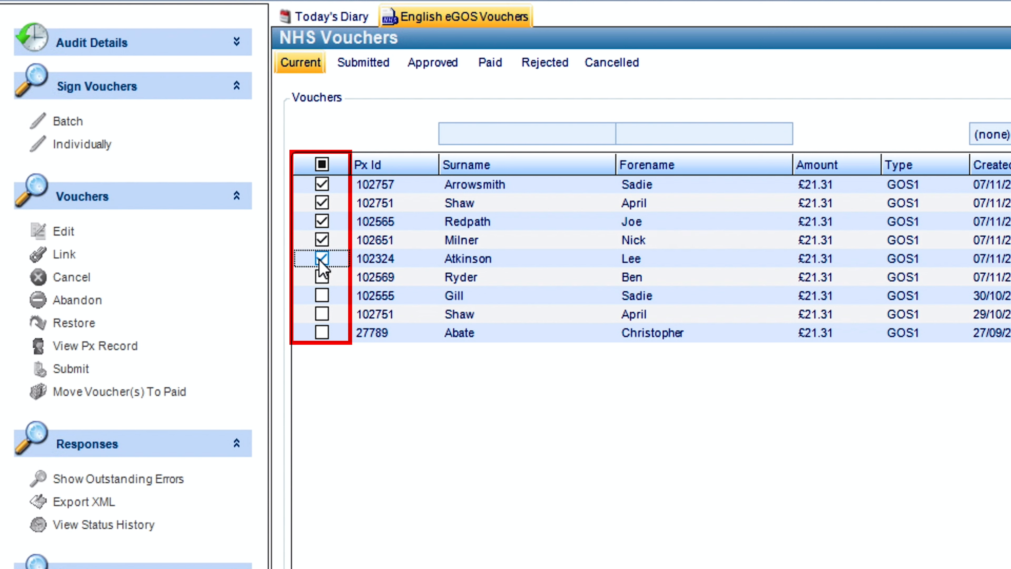
pyautogui.rightClick(367, 267)
pyautogui.moveTo(613, 276)
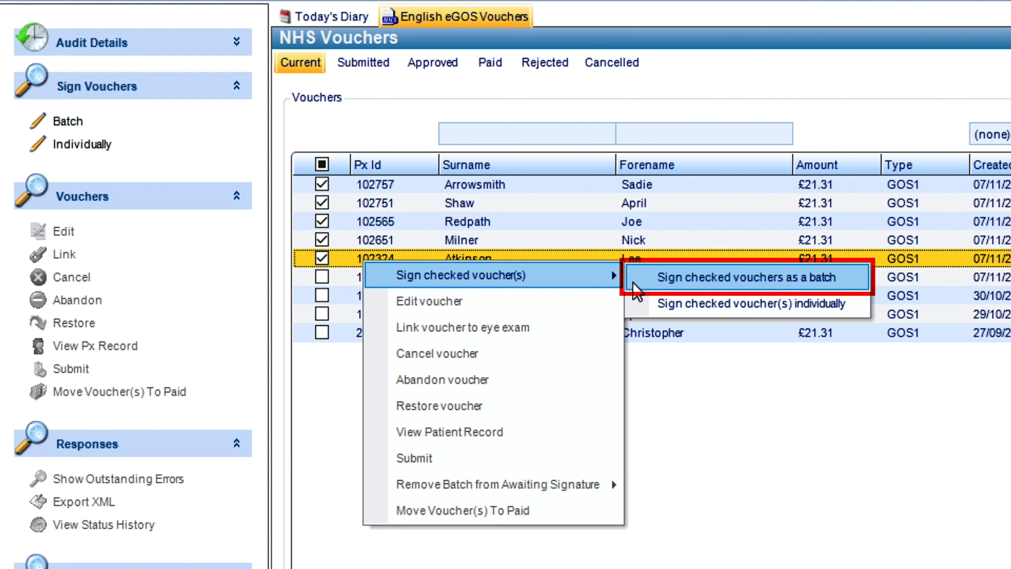
pyautogui.click(633, 282)
pyautogui.click(472, 316)
pyautogui.click(467, 341)
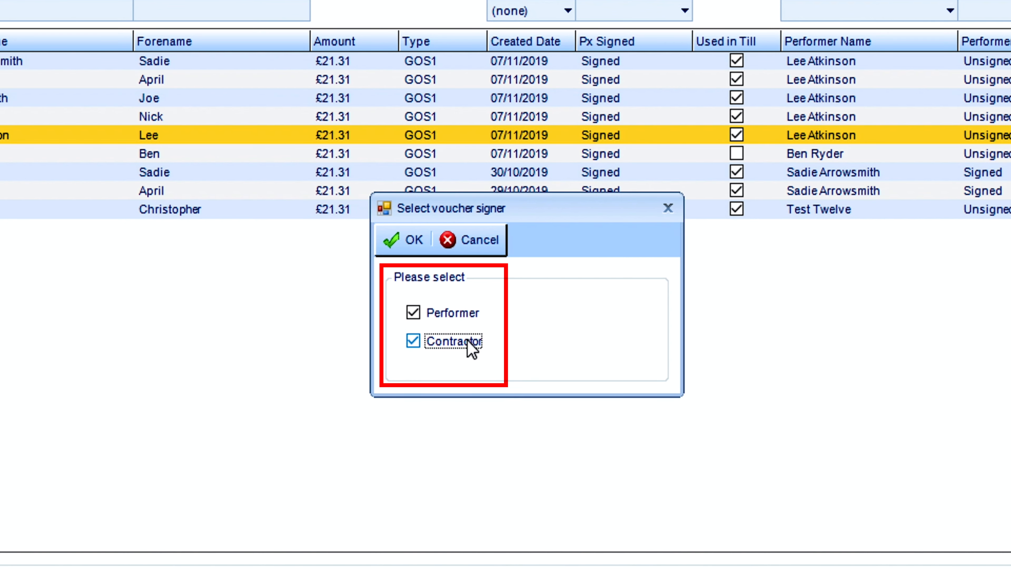
pyautogui.click(421, 247)
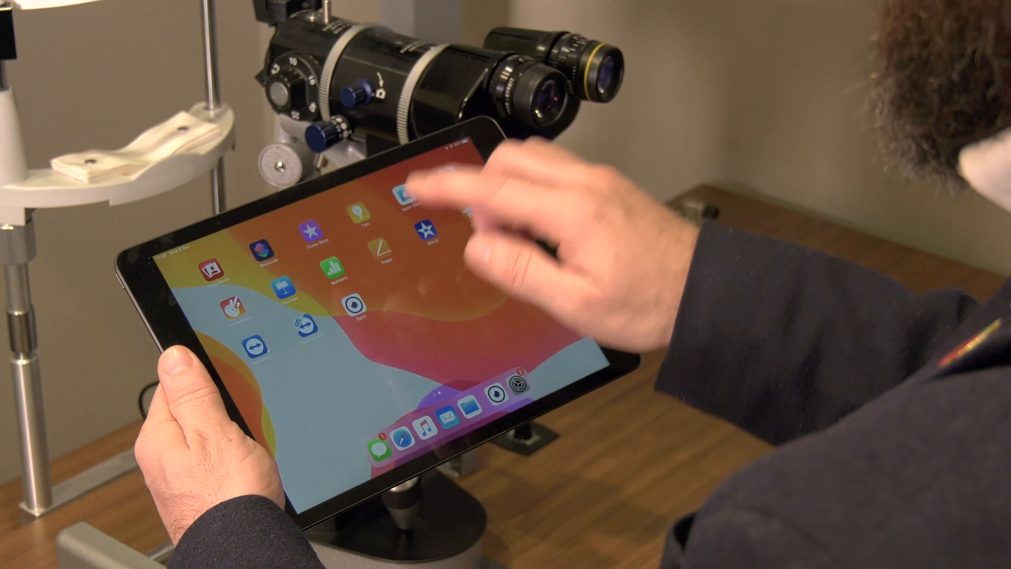
# - Switch to the Optix app on the tablet and log in
pyautogui.click(354, 305)
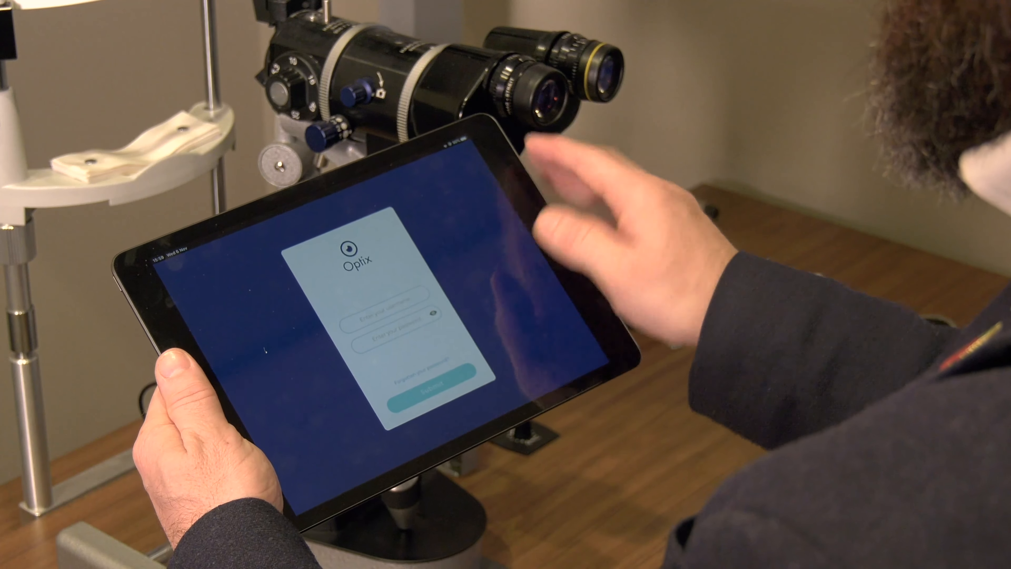
pyautogui.click(384, 306)
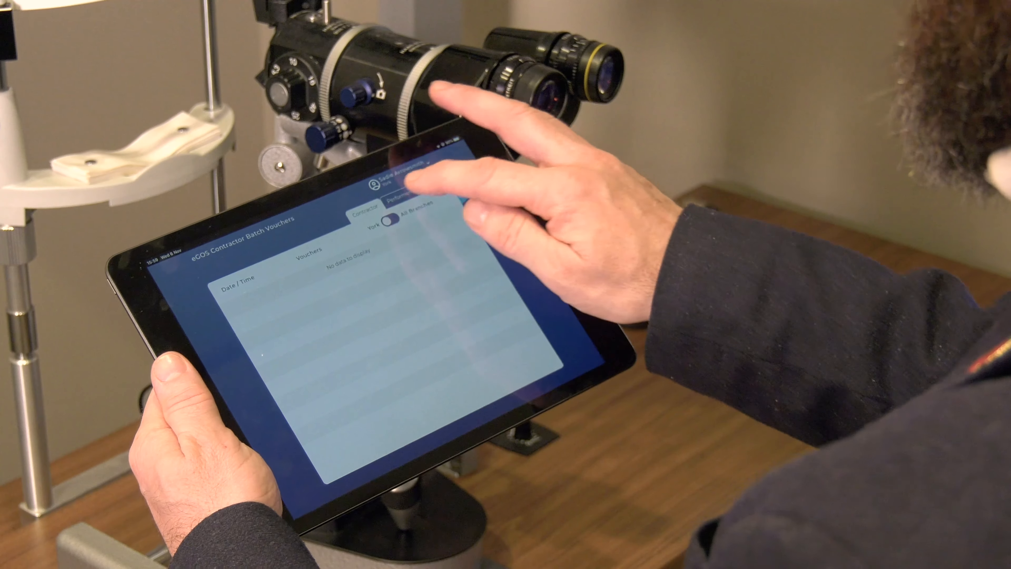
# - Process the waiting performer voucher batch on the tablet, submit it with the performer's signature and log out
pyautogui.click(381, 195)
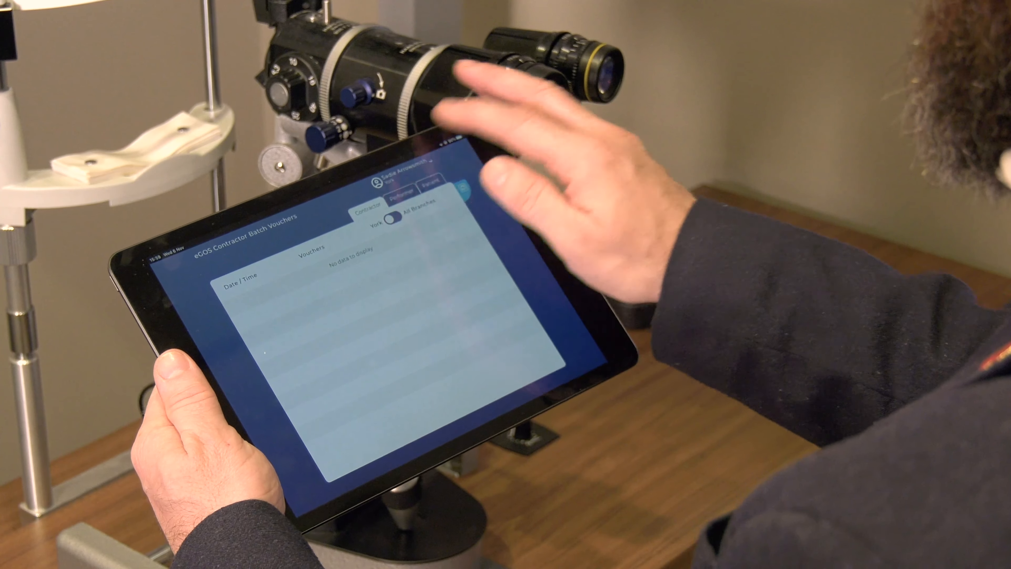
pyautogui.click(338, 257)
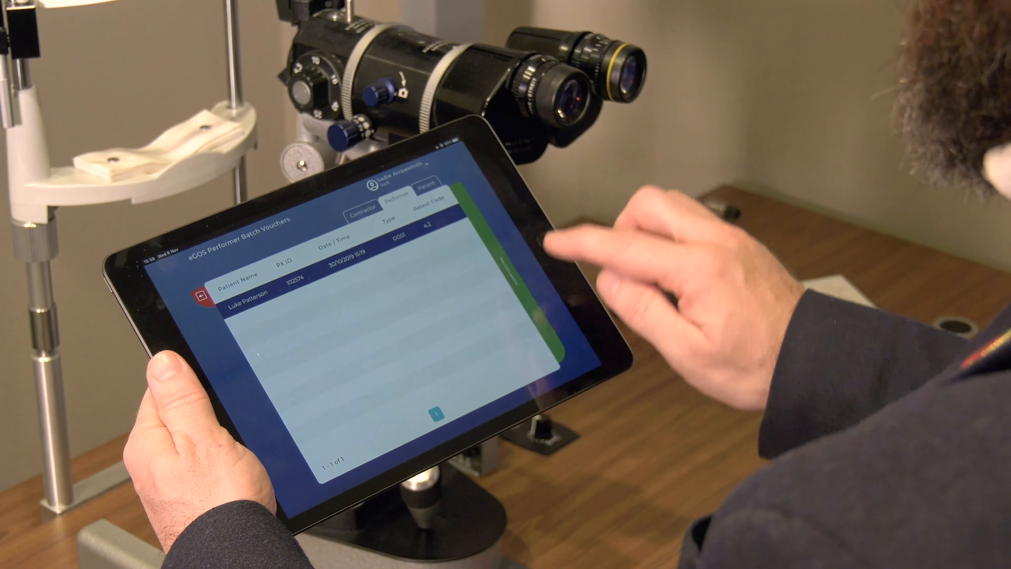
pyautogui.click(516, 276)
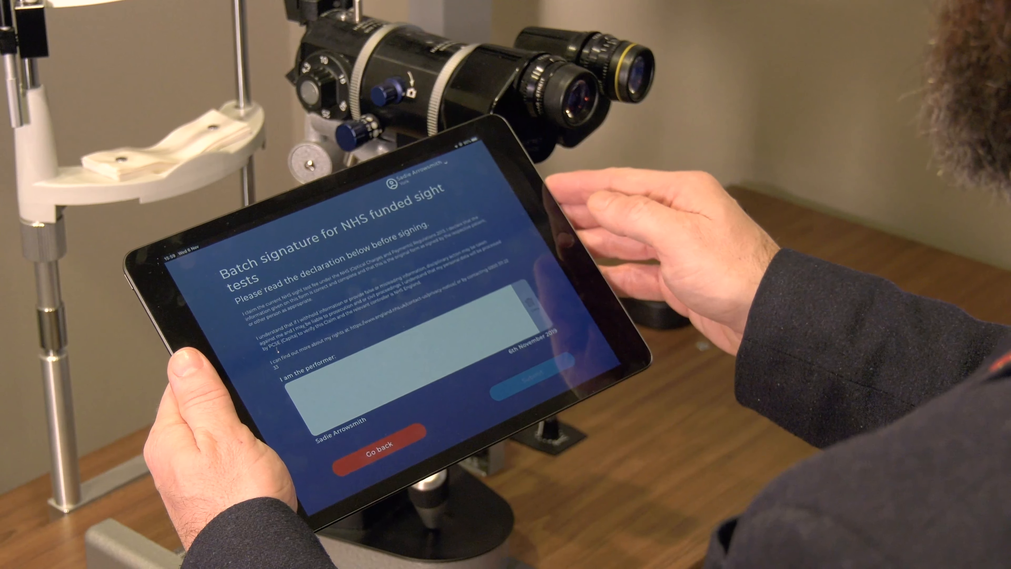
pyautogui.moveTo(354, 385); pyautogui.dragTo(408, 364)
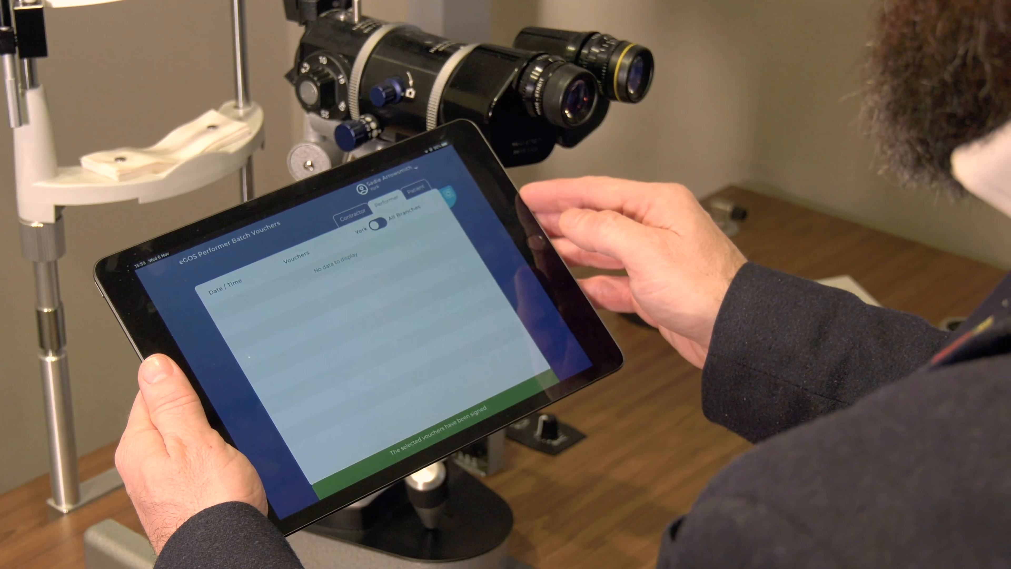
pyautogui.click(388, 180)
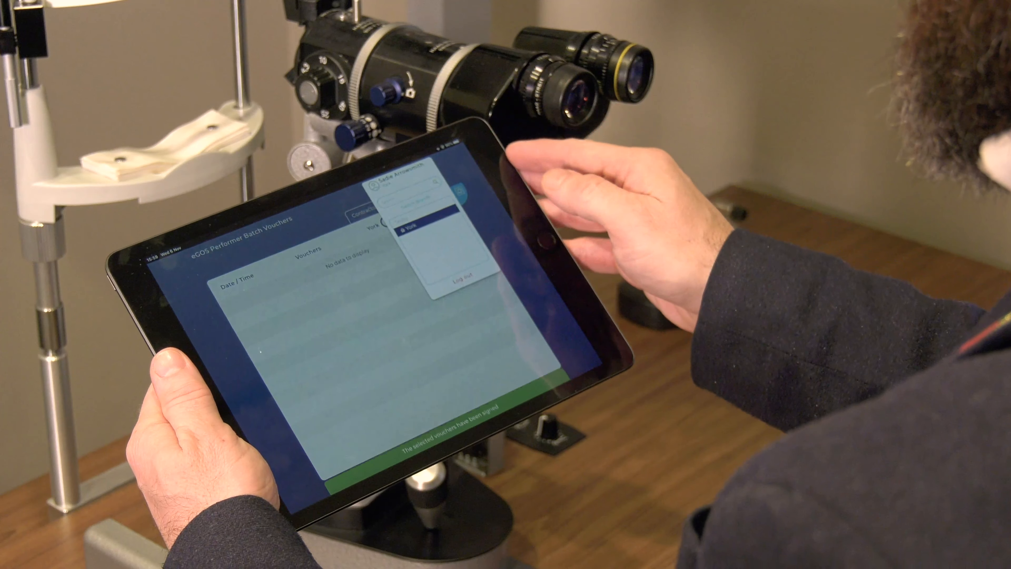
pyautogui.click(463, 278)
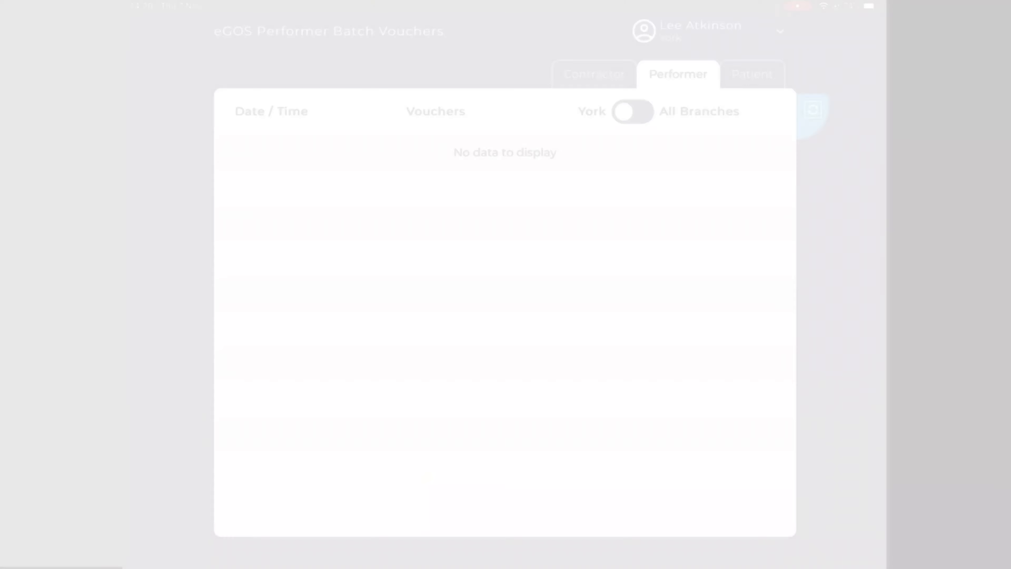
# - Open the contractor batch of five vouchers from 07/11/2019 13:59, process it and submit it with the contractor's signature
pyautogui.click(595, 74)
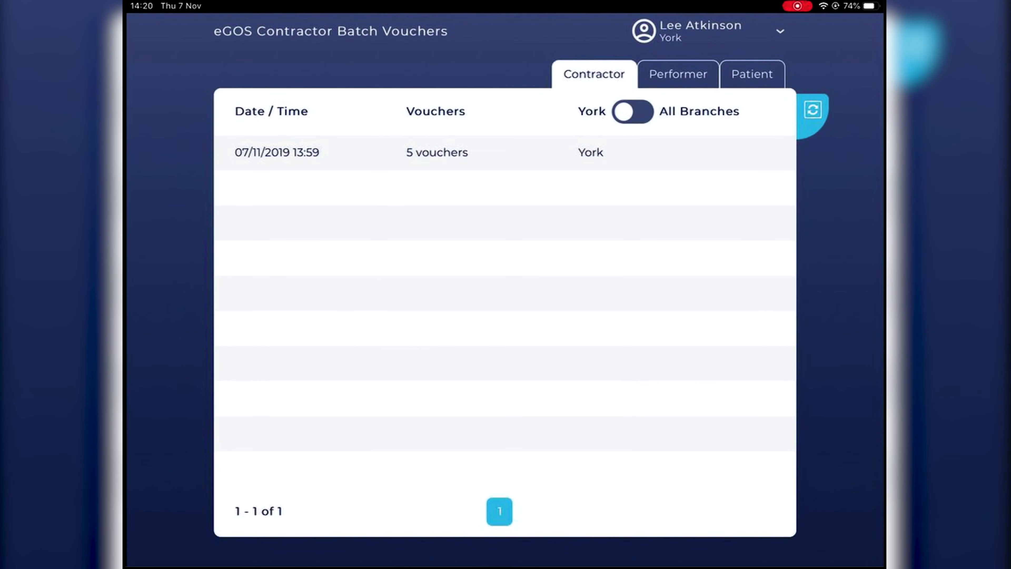
pyautogui.click(525, 152)
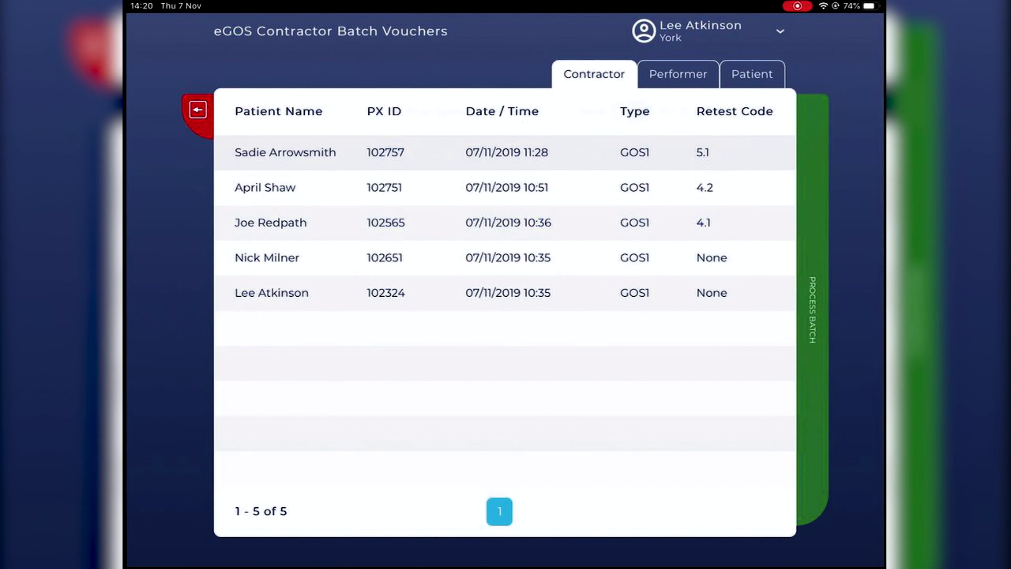
pyautogui.click(812, 310)
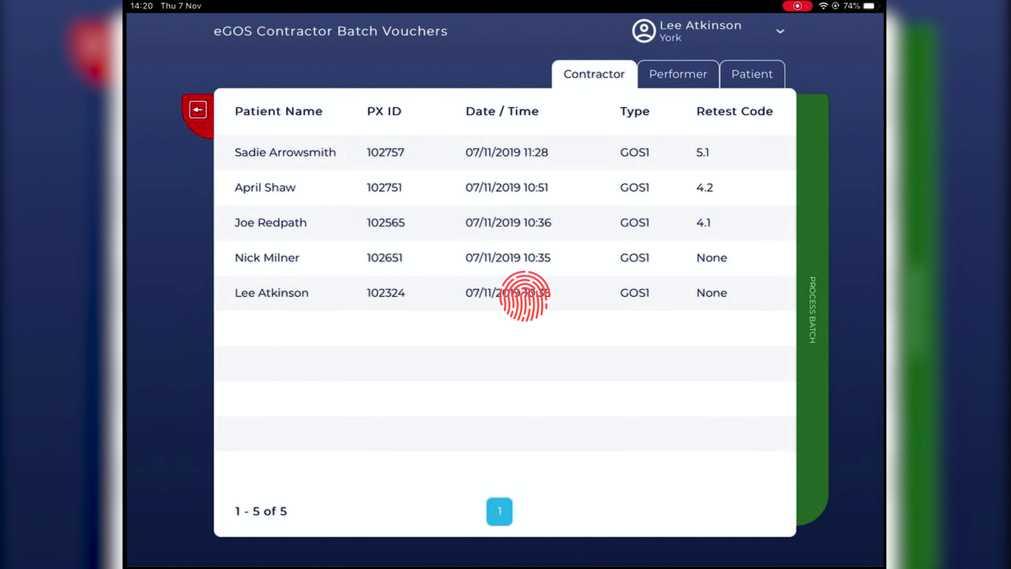
pyautogui.moveTo(250, 360); pyautogui.dragTo(537, 386)
pyautogui.click(745, 506)
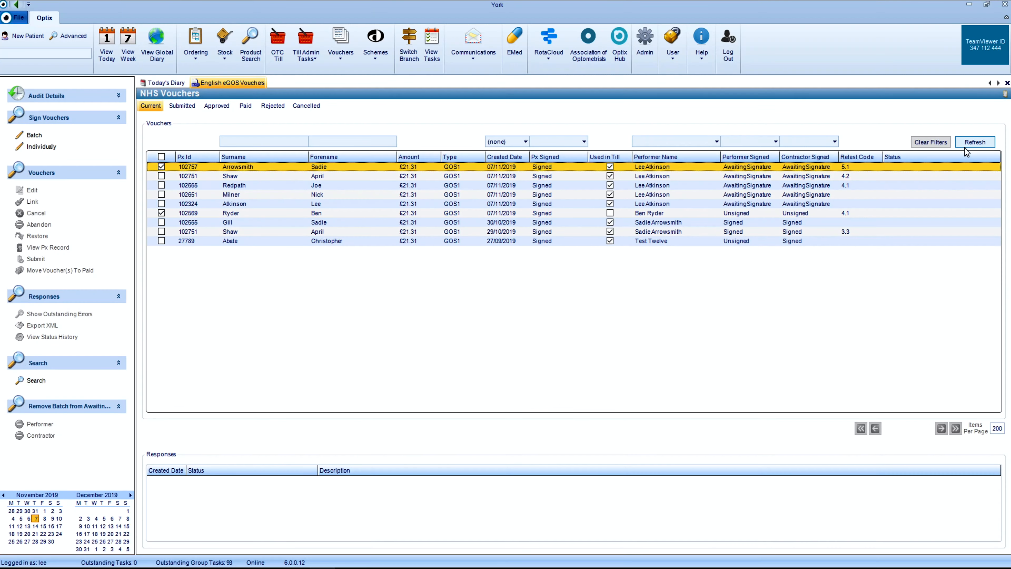
# - Switch back to desktop Optix, refresh the eGOS voucher list and check the performer and contractor signature statuses
pyautogui.click(964, 147)
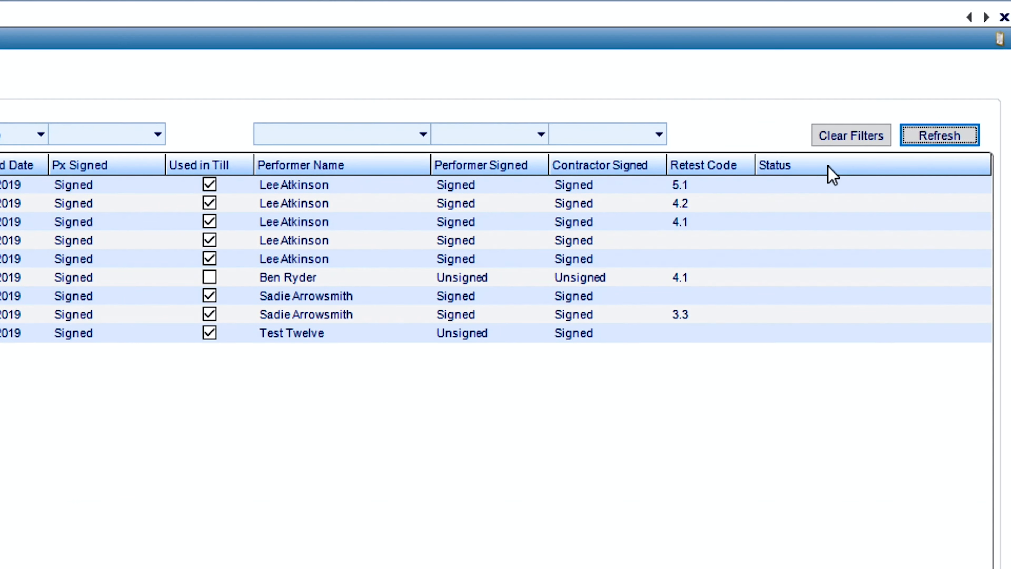
pyautogui.click(774, 188)
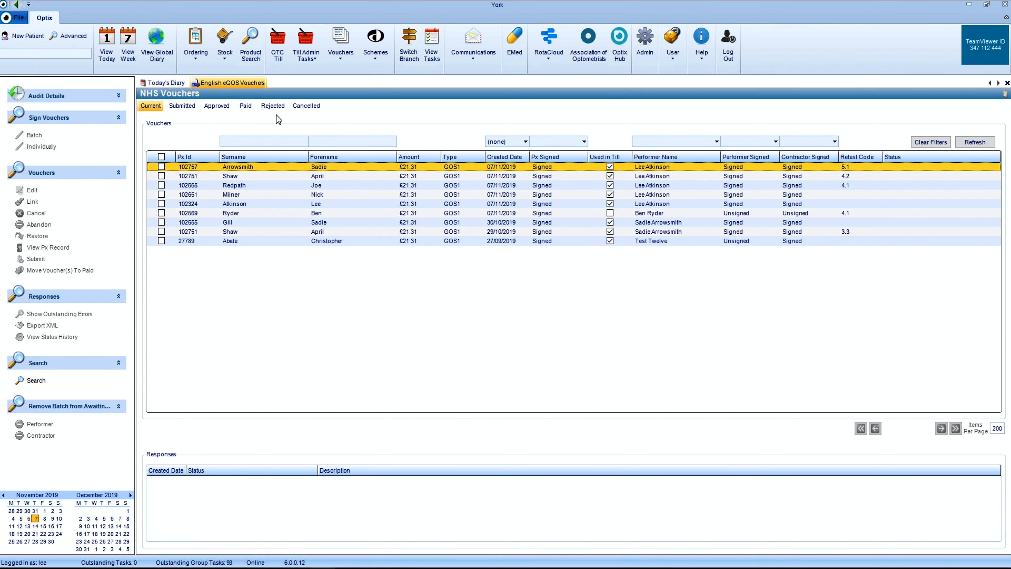
# - Move the two approved GOS1 vouchers dated 27/09/2019 to paid with the payment reference November
pyautogui.click(218, 107)
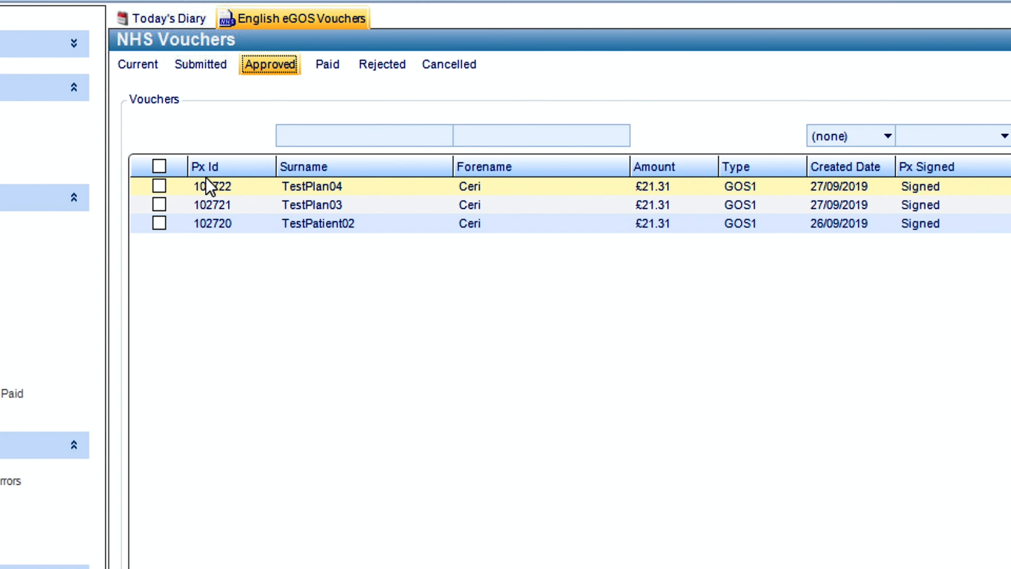
pyautogui.click(160, 186)
pyautogui.click(159, 204)
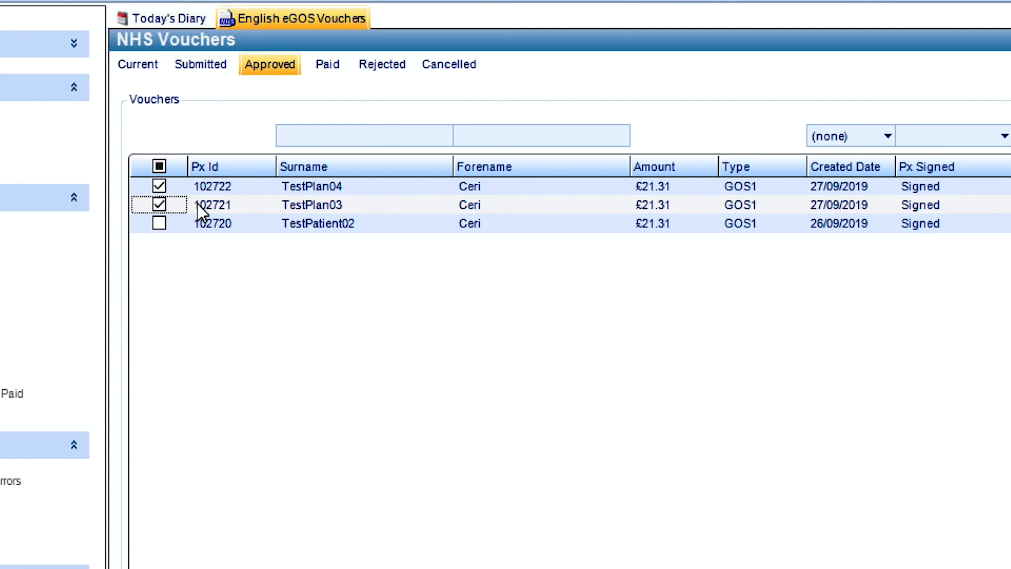
pyautogui.click(199, 211)
pyautogui.rightClick(199, 211)
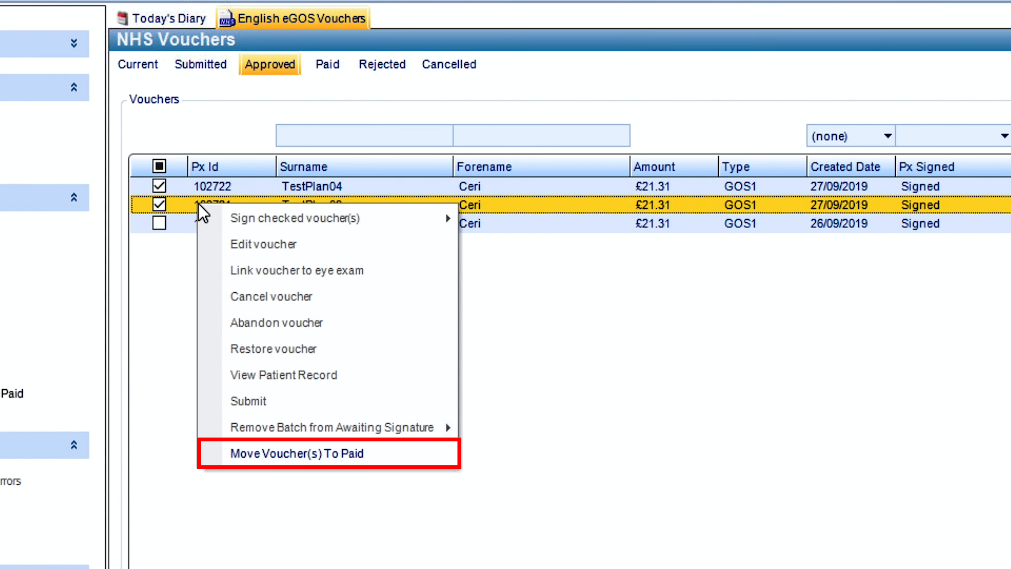
pyautogui.click(238, 453)
pyautogui.write('N')
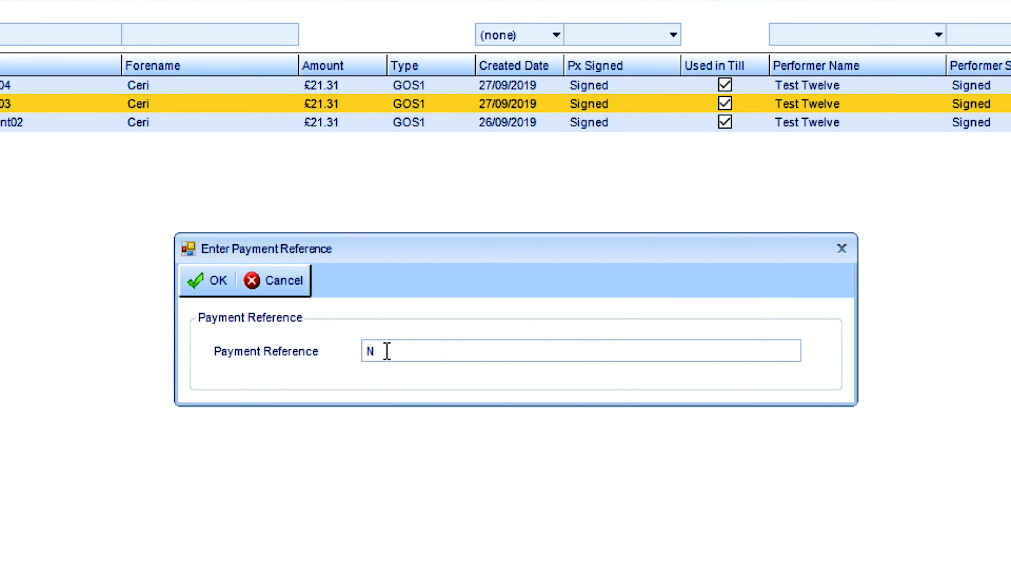
pyautogui.write('ovember')
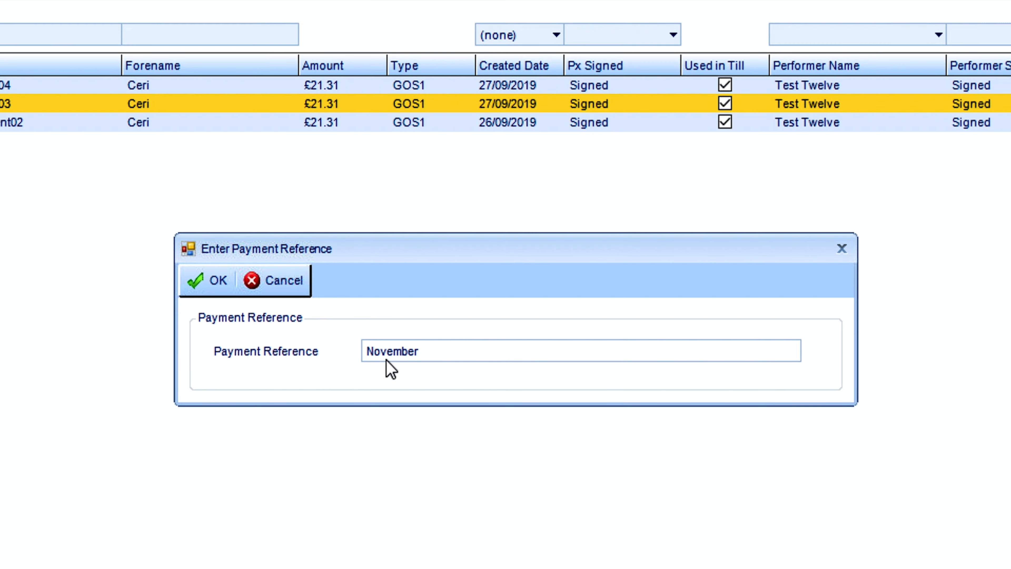
pyautogui.click(215, 283)
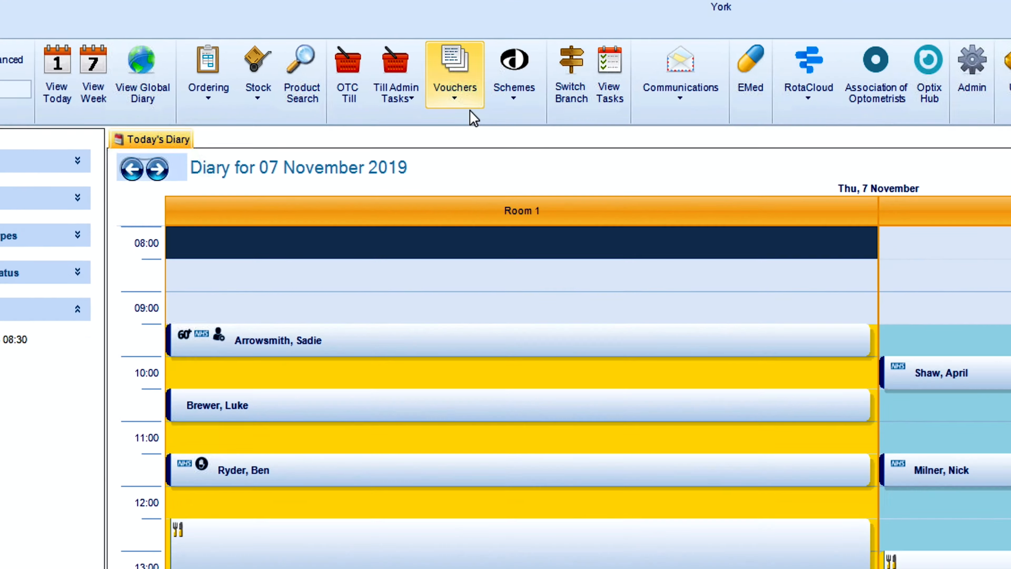
# - Open the English eGOS vouchers from the diary and select the rejected GOS1 voucher dated 27/09/2019
pyautogui.click(341, 53)
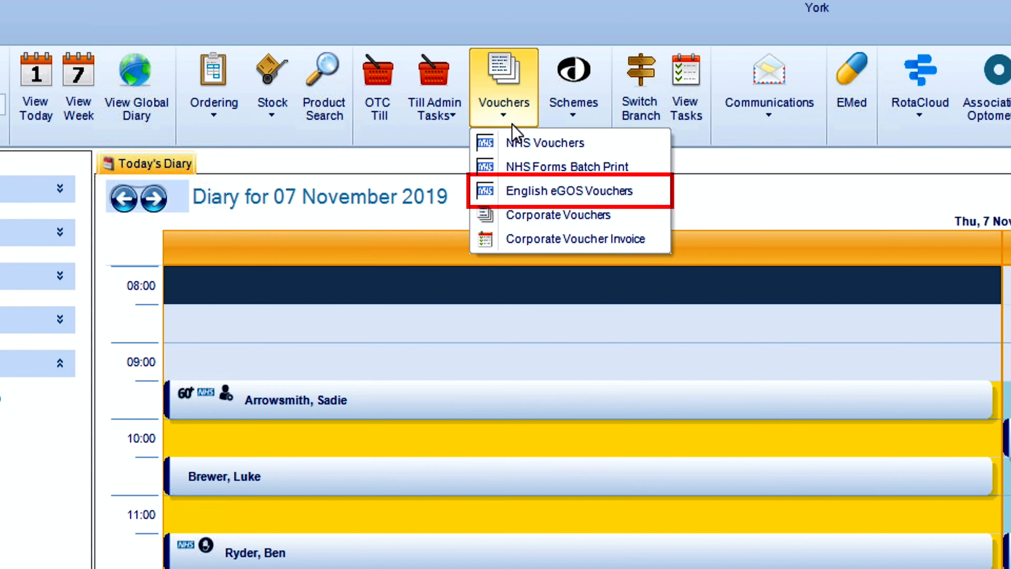
pyautogui.click(515, 191)
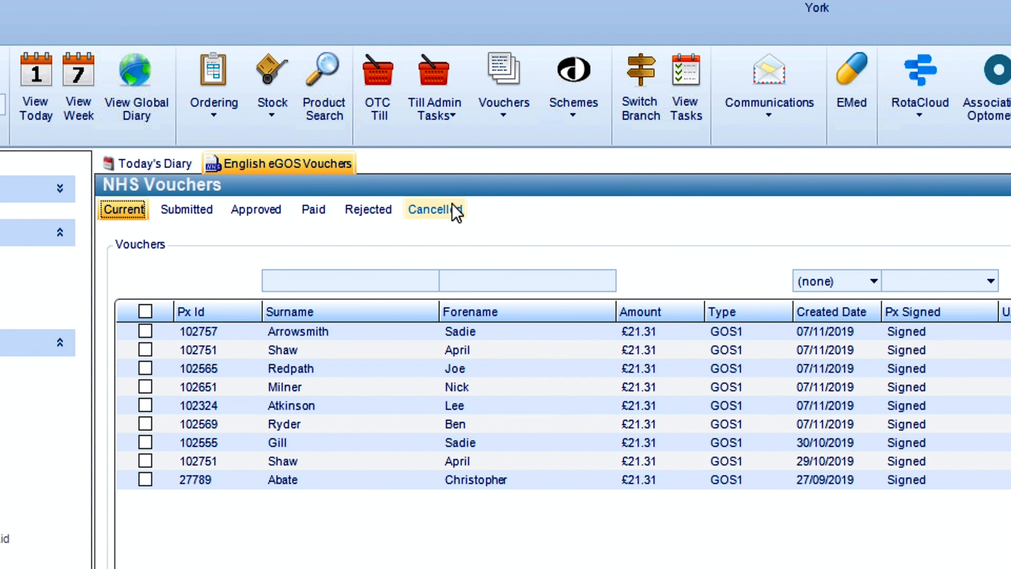
pyautogui.click(392, 213)
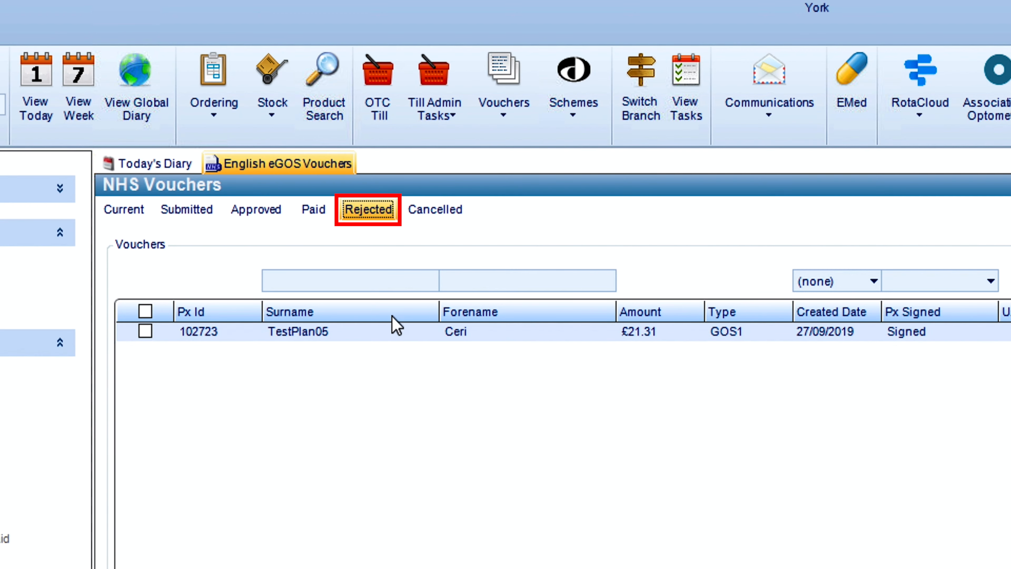
pyautogui.click(394, 337)
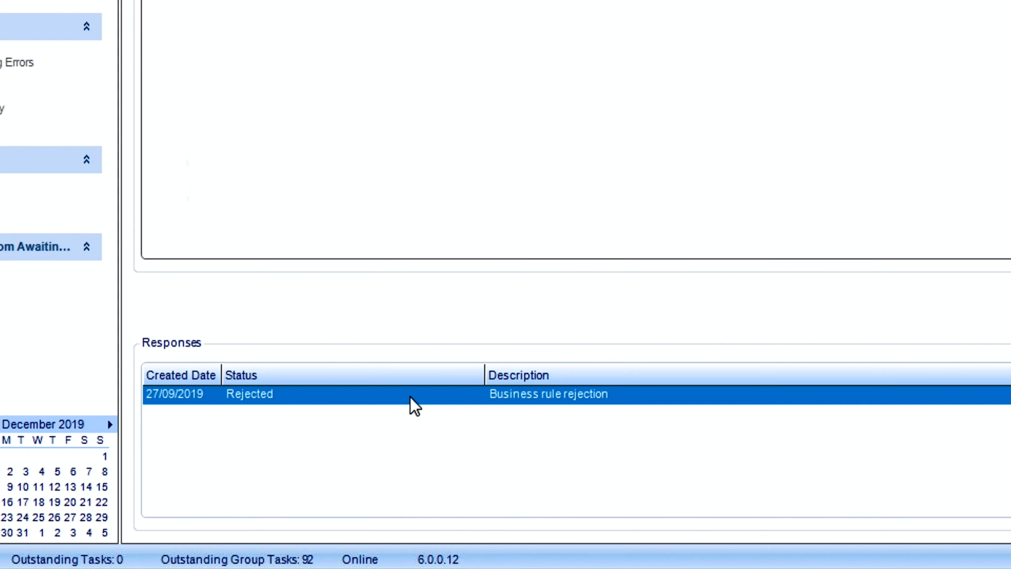
# - View the status history of the rejected voucher's response to examine its rejection code and reason, and close it
pyautogui.rightClick(414, 405)
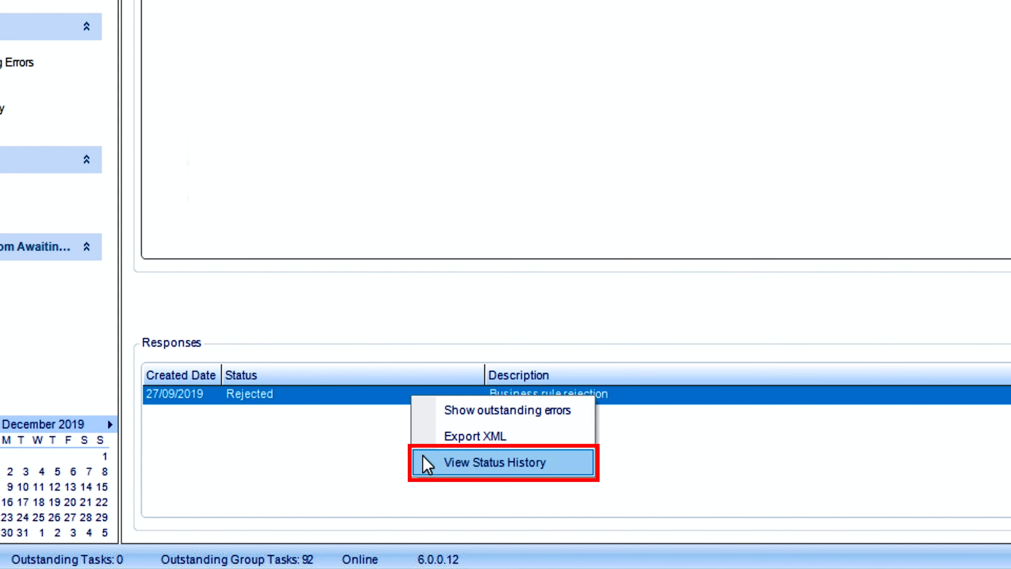
pyautogui.click(427, 464)
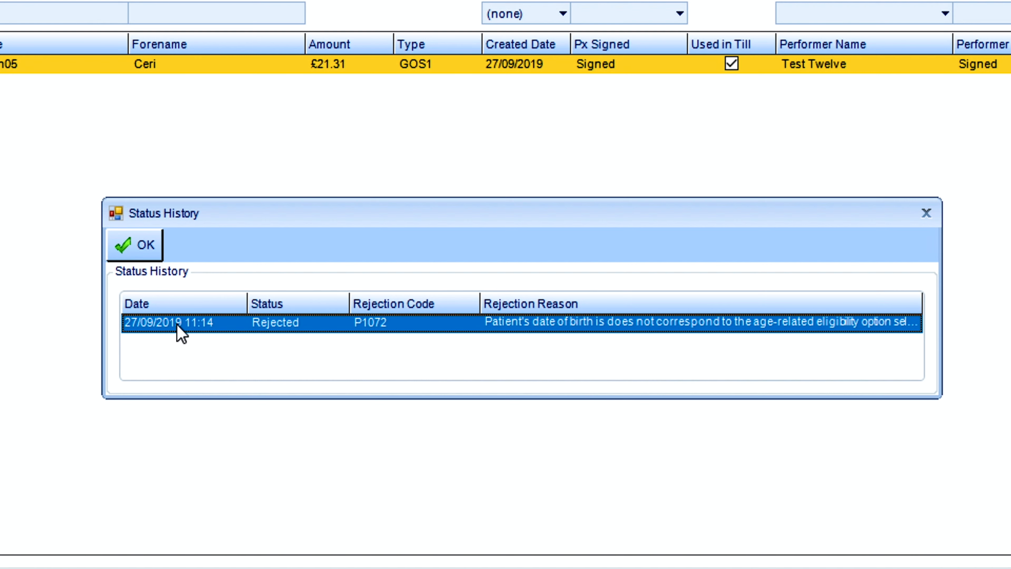
pyautogui.click(147, 254)
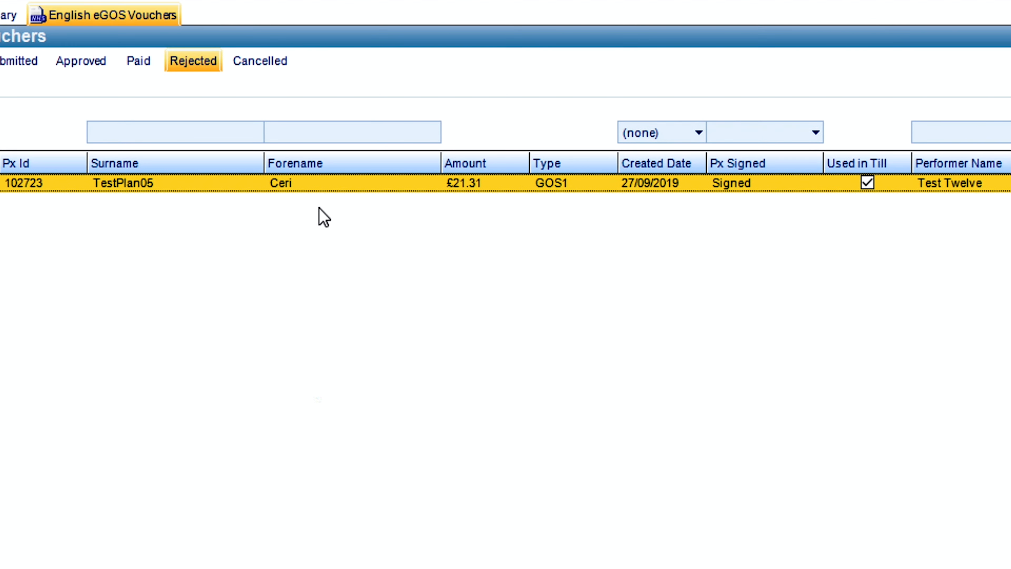
# - Edit the rejected voucher, setting the last eye exam to a known date of 07/11/2019 and the performer's retest code to 4.2
pyautogui.rightClick(319, 189)
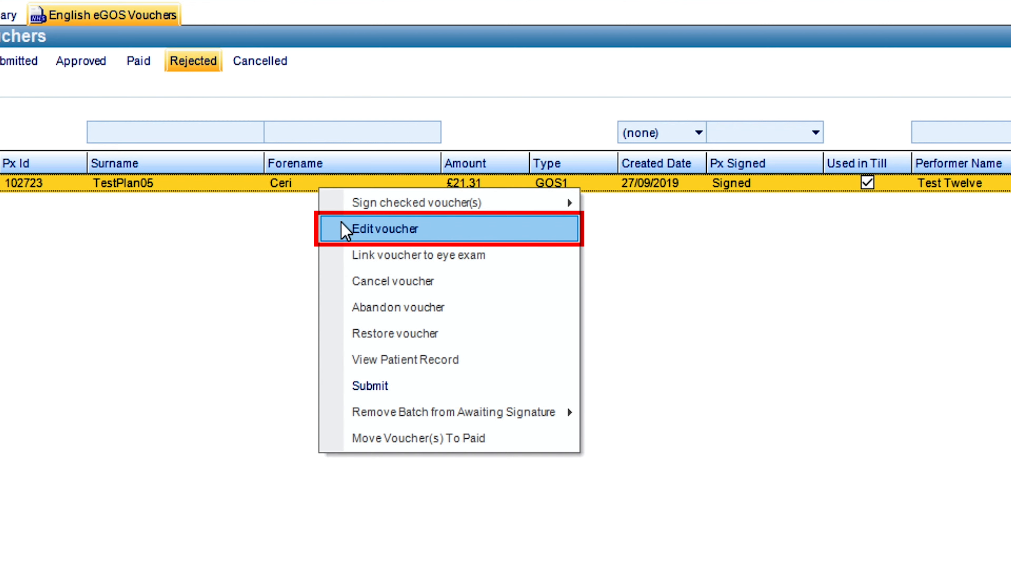
pyautogui.click(344, 229)
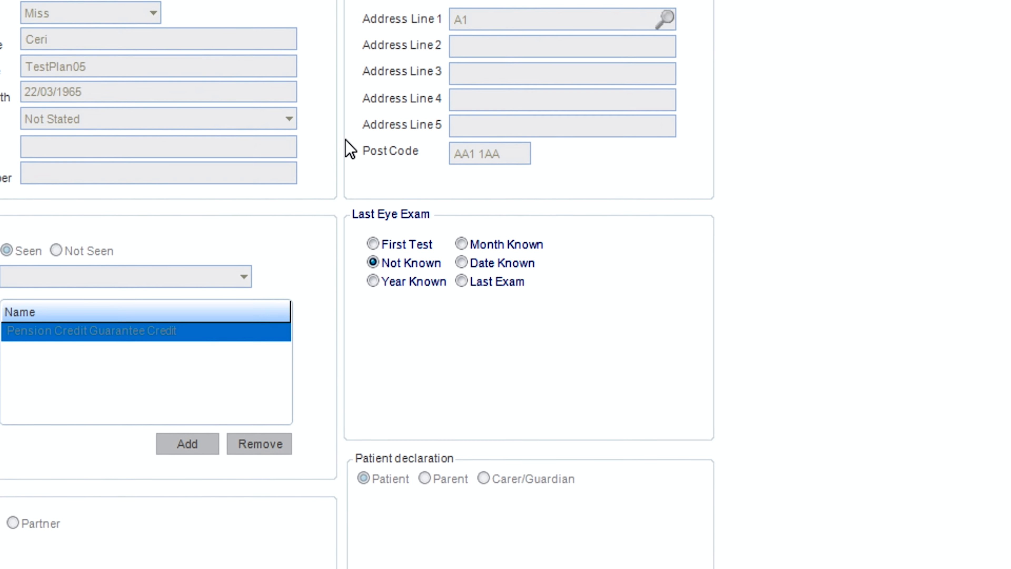
pyautogui.click(472, 241)
pyautogui.click(525, 291)
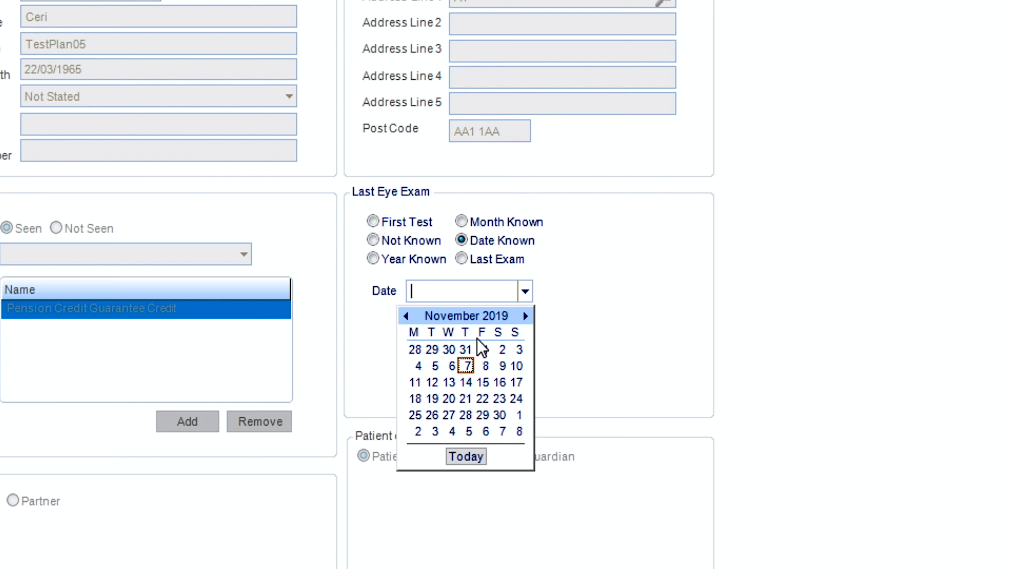
pyautogui.click(464, 363)
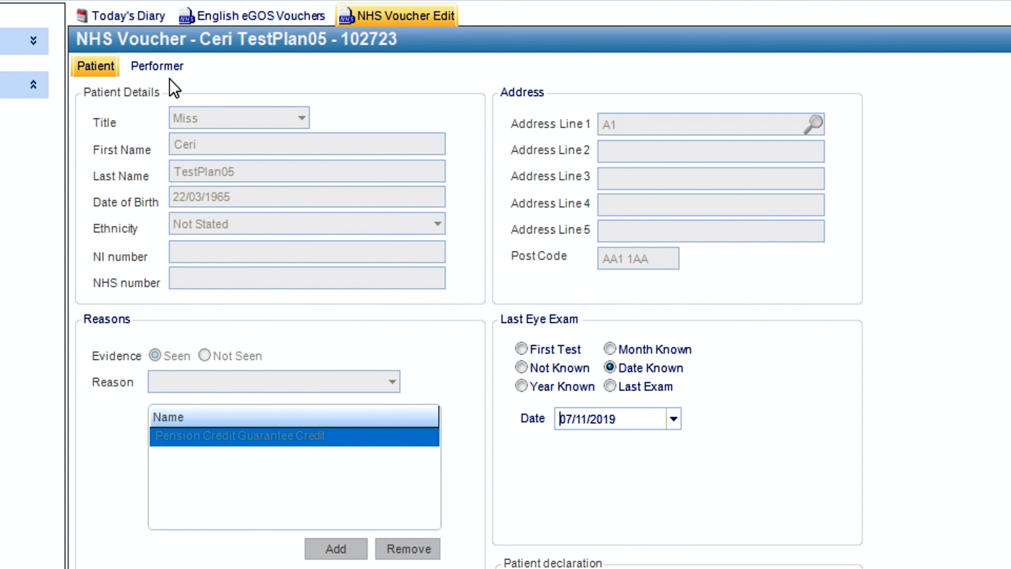
pyautogui.click(165, 68)
pyautogui.click(181, 221)
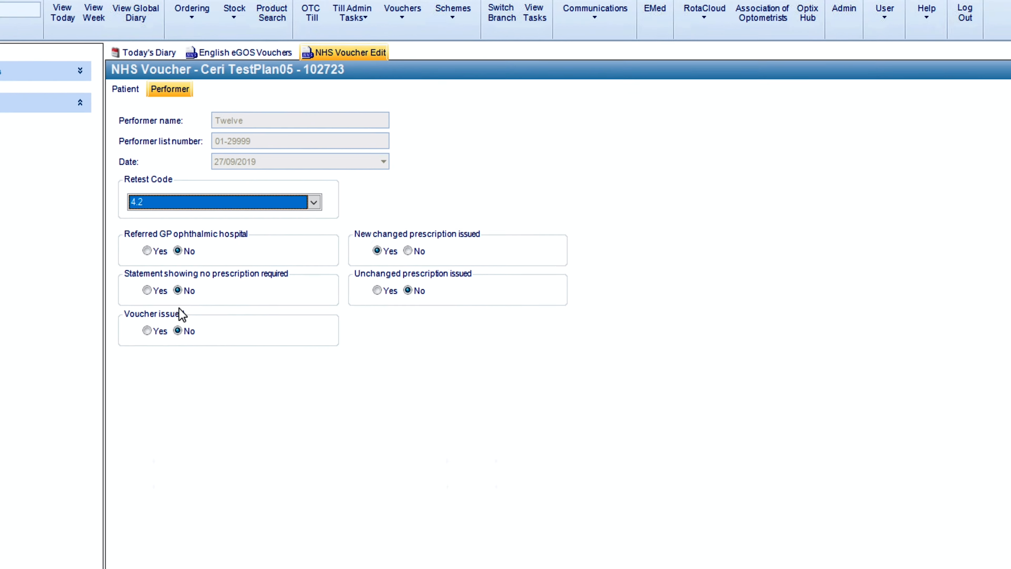
# - Save and close the edited voucher and resubmit it from the rejected vouchers list
pyautogui.click(34, 137)
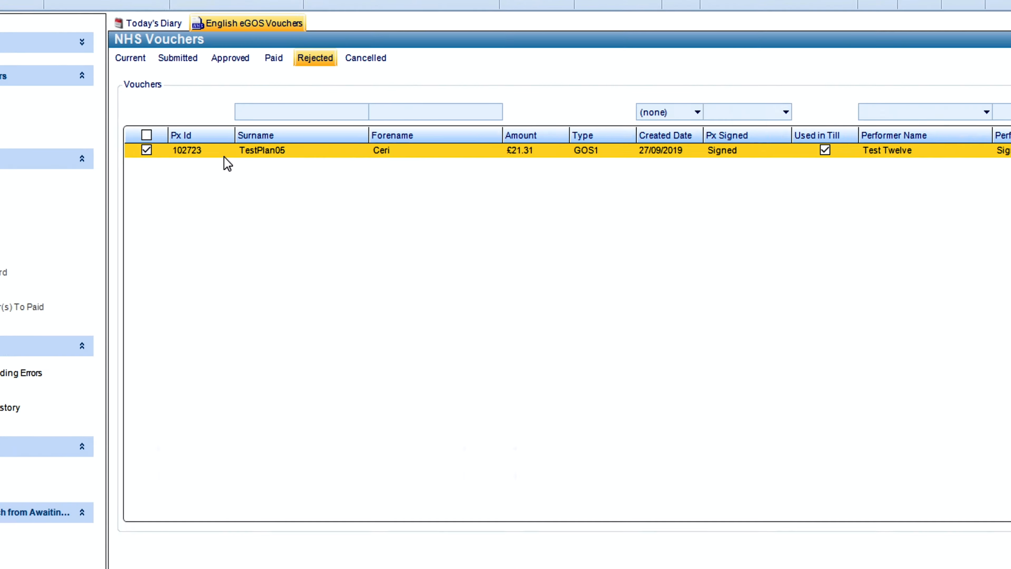
pyautogui.rightClick(224, 156)
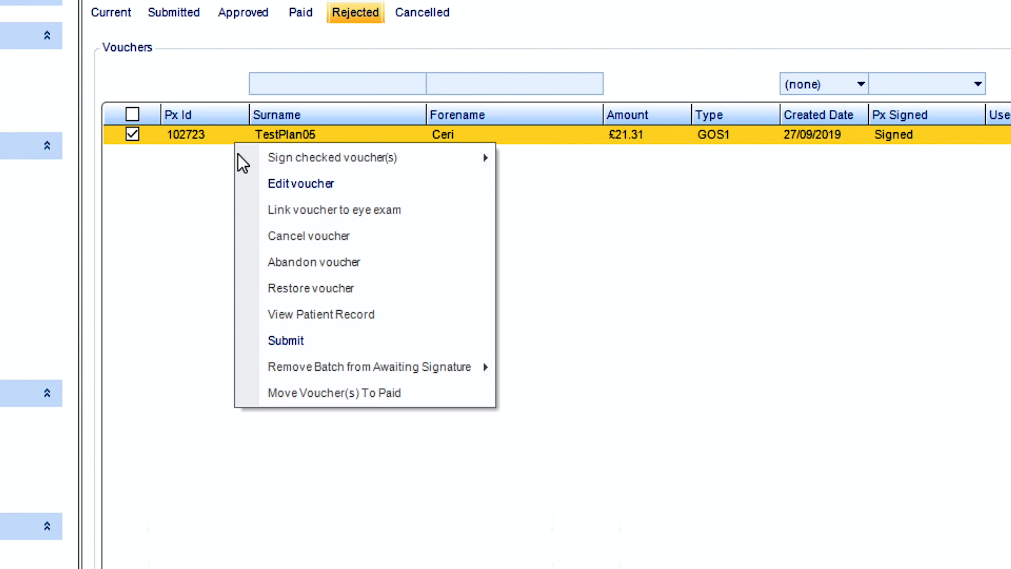
pyautogui.click(263, 346)
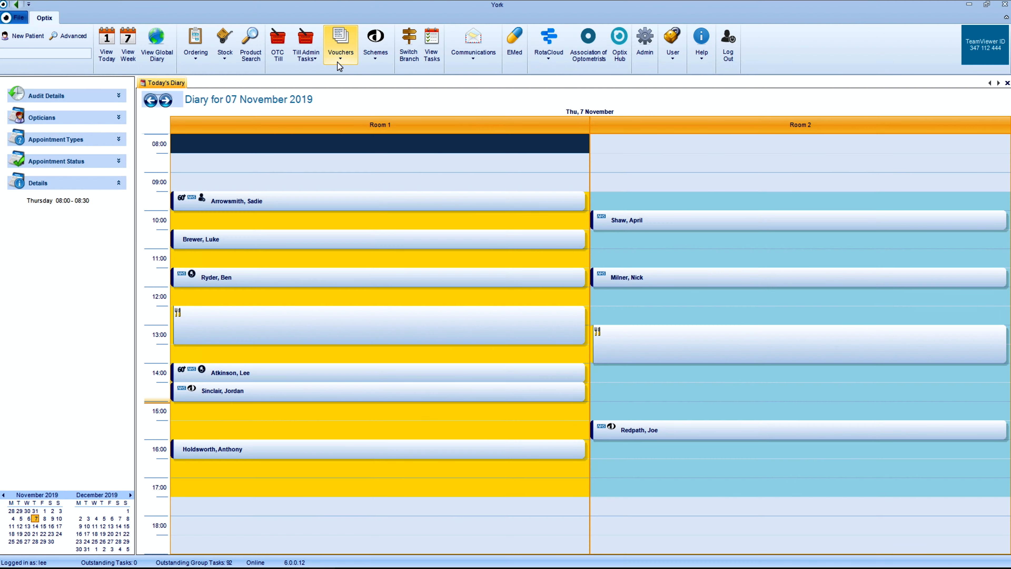
# - Start a till Cash Up and check the EGOS amount
pyautogui.click(305, 48)
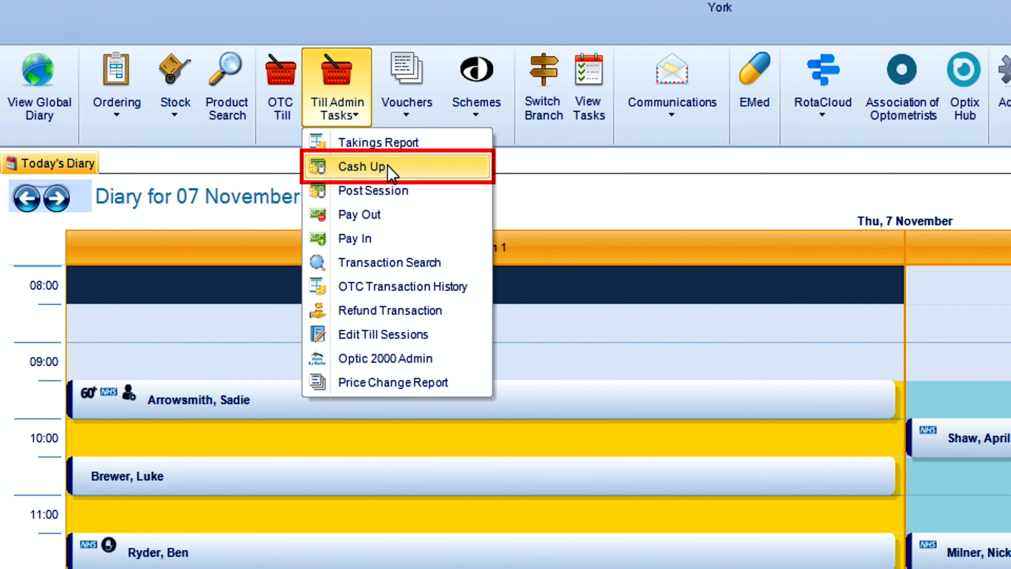
pyautogui.click(387, 165)
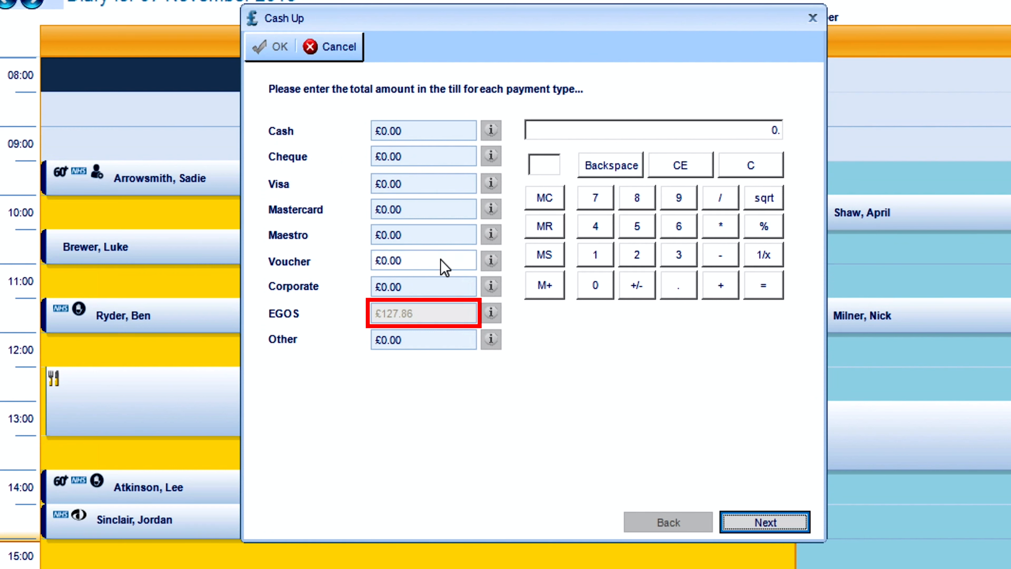